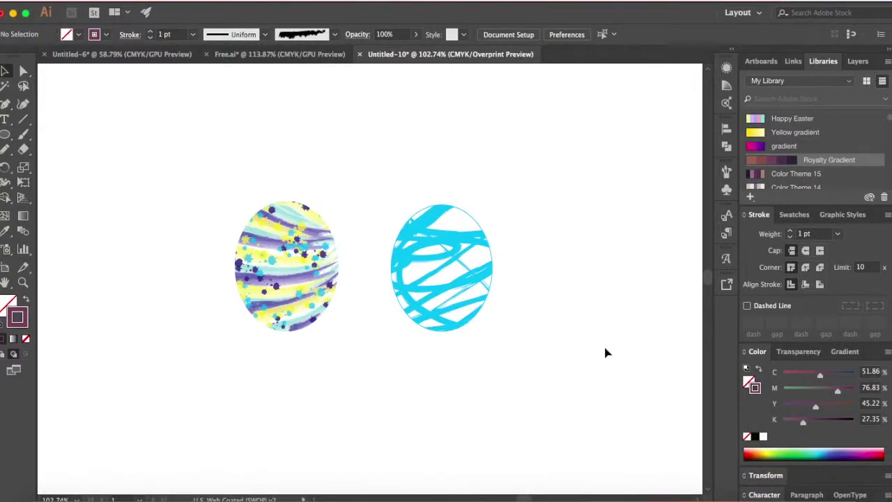
Delete the stray thin line over the top of the striped egg, then view both eggs whole
scroll(597, 253, "up", 5)
scroll(597, 253, "left", 3)
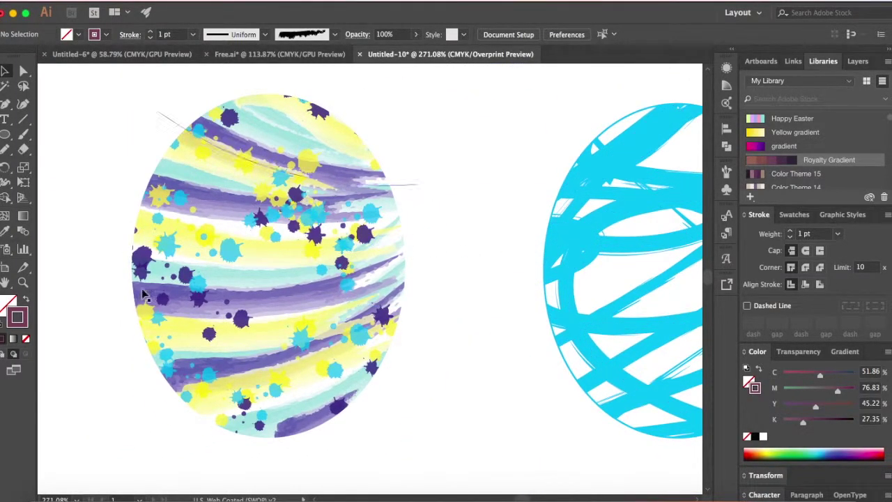
left_click(293, 132)
key("Delete")
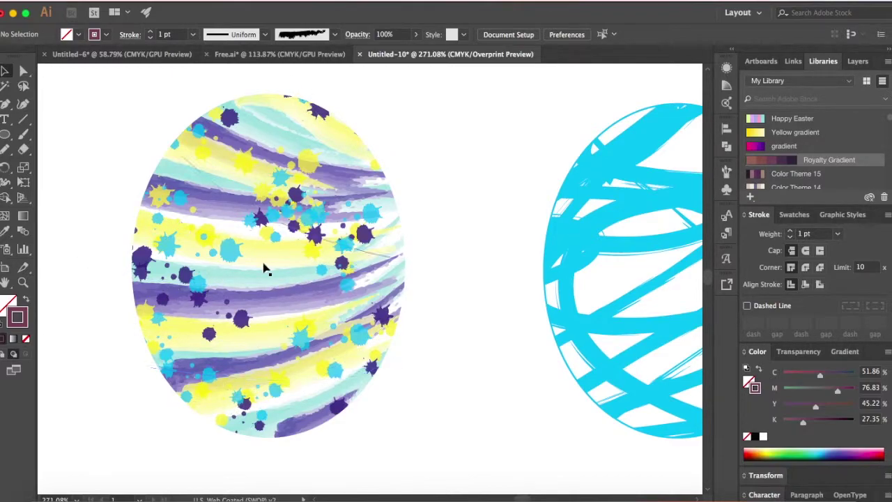
key("ctrl+0")
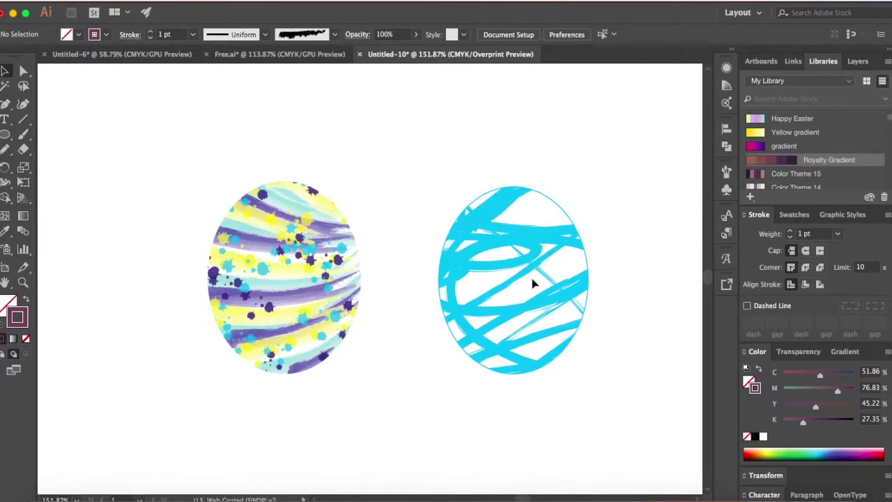
Create a new blank 8 by 8 inch document
left_click(105, 0)
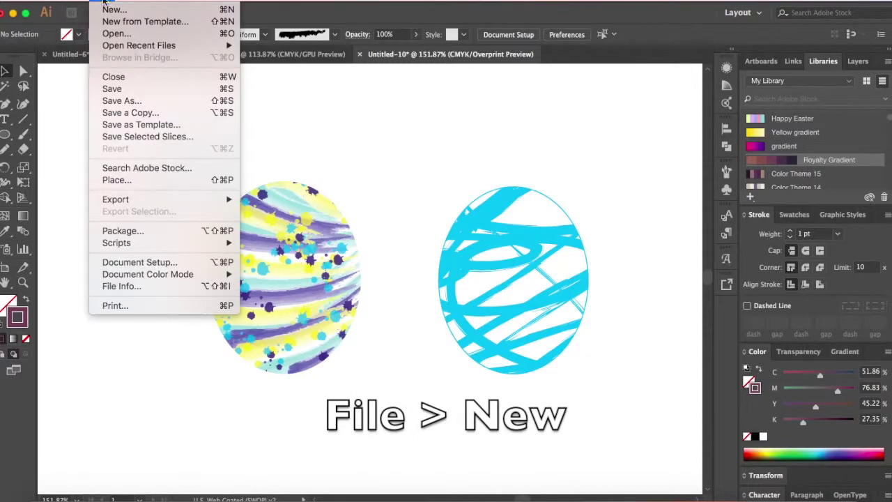
left_click(115, 6)
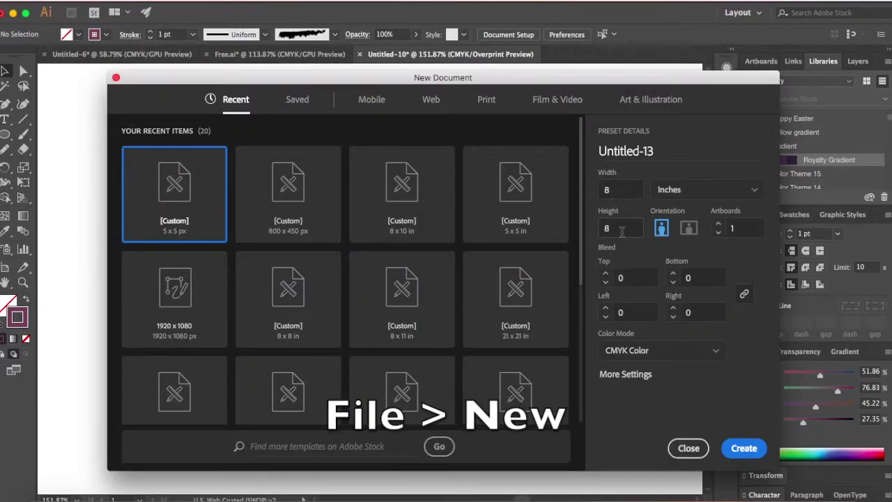
left_click(745, 448)
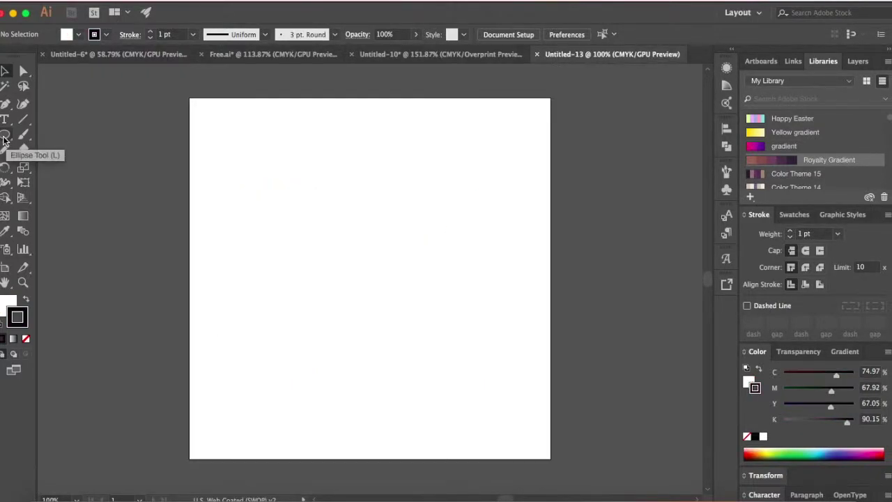
Draw an egg-shaped ellipse, copy it to the right, and level both near the artboard's top
left_click_drag(5, 140, 80, 166)
left_click_drag(284, 152, 411, 328)
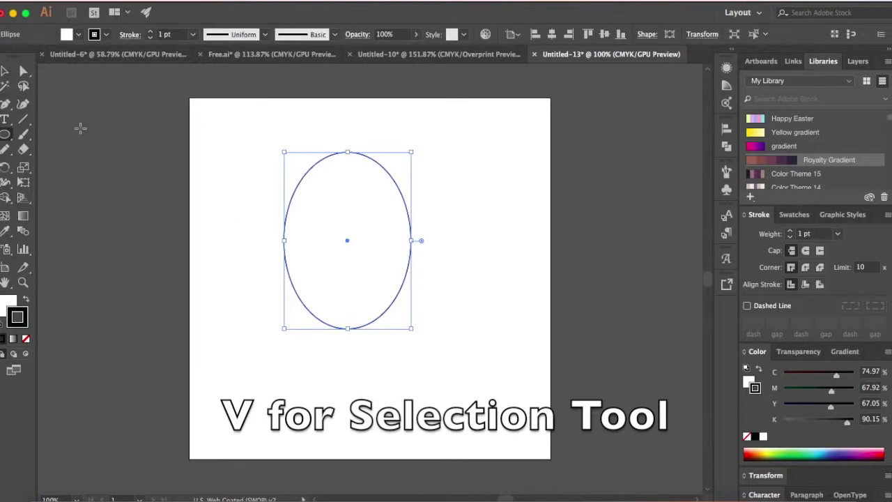
key("v")
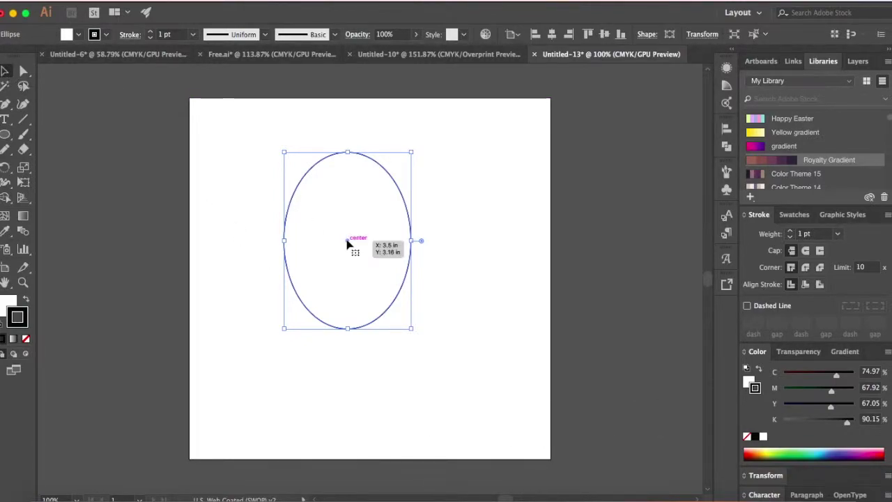
left_click_drag(346, 242, 518, 243)
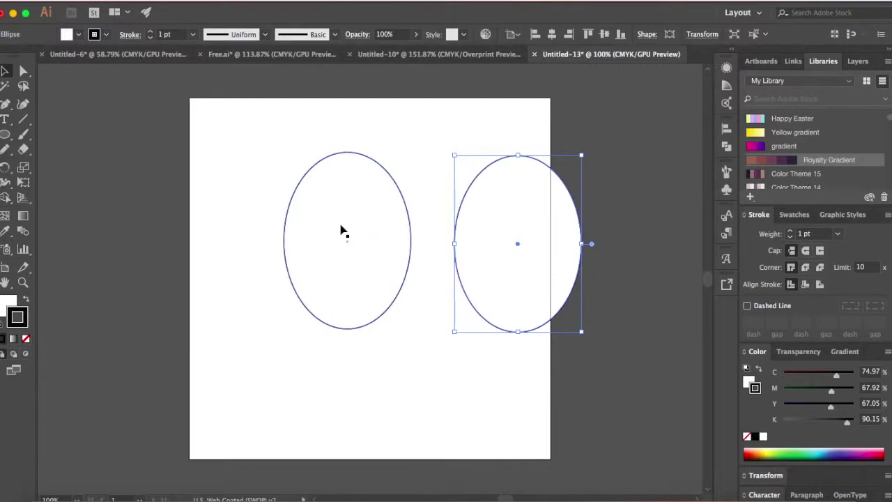
left_click_drag(349, 243, 264, 197)
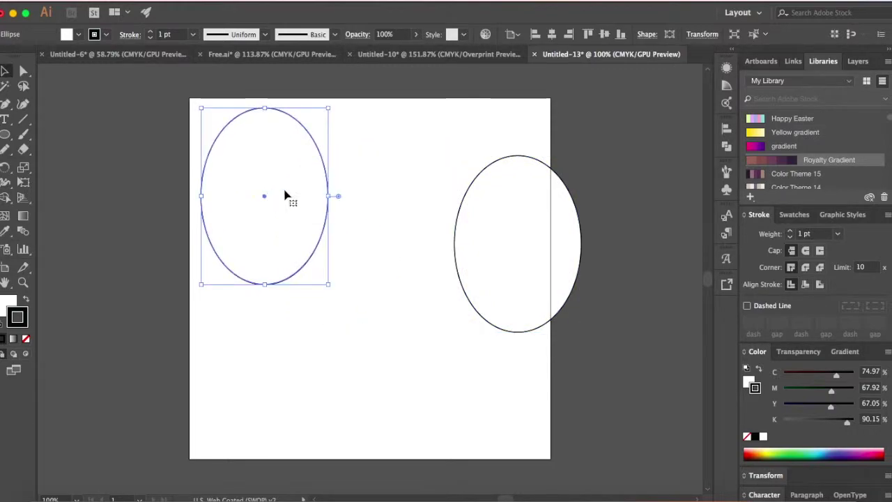
left_click_drag(517, 247, 444, 202)
left_click(442, 352)
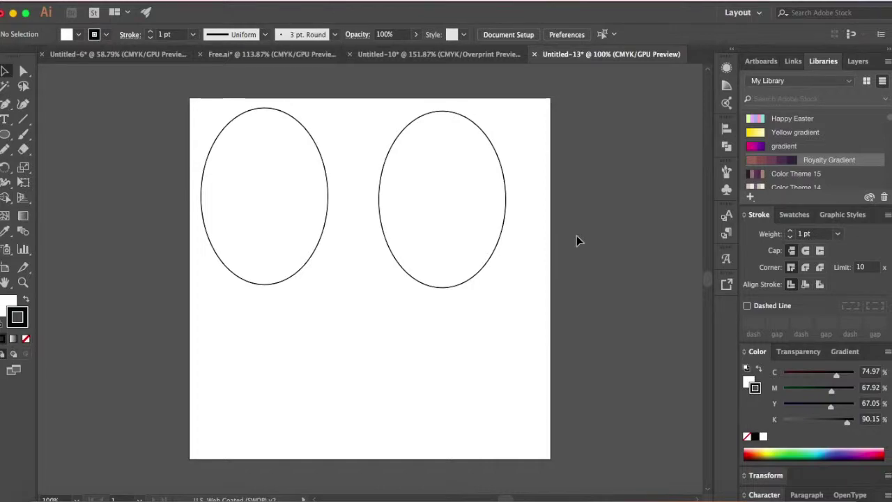
Turn on Overprint Preview, then select the right and left ellipses
left_click(301, 3)
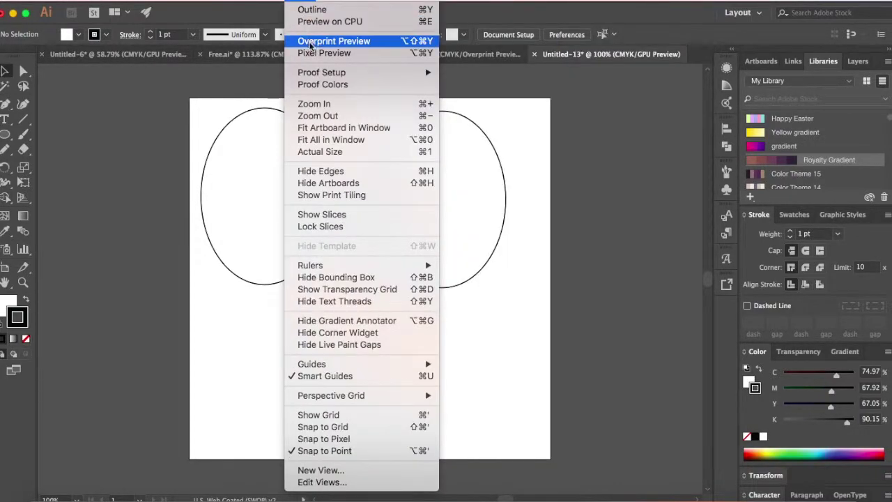
left_click(312, 41)
scroll(486, 243, "up", 3)
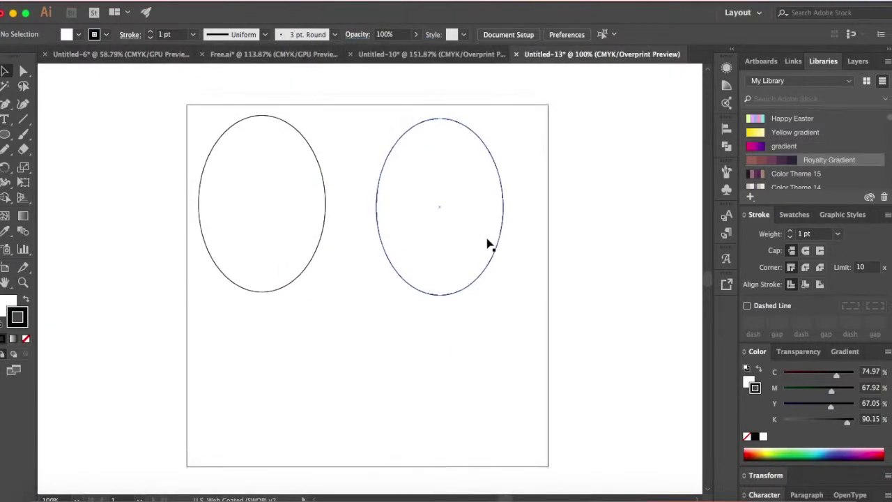
key("ctrl+z")
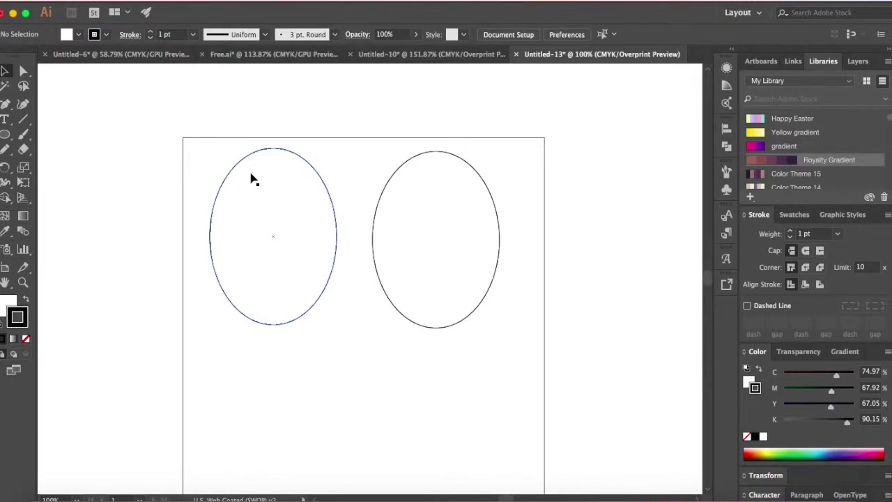
left_click(500, 238)
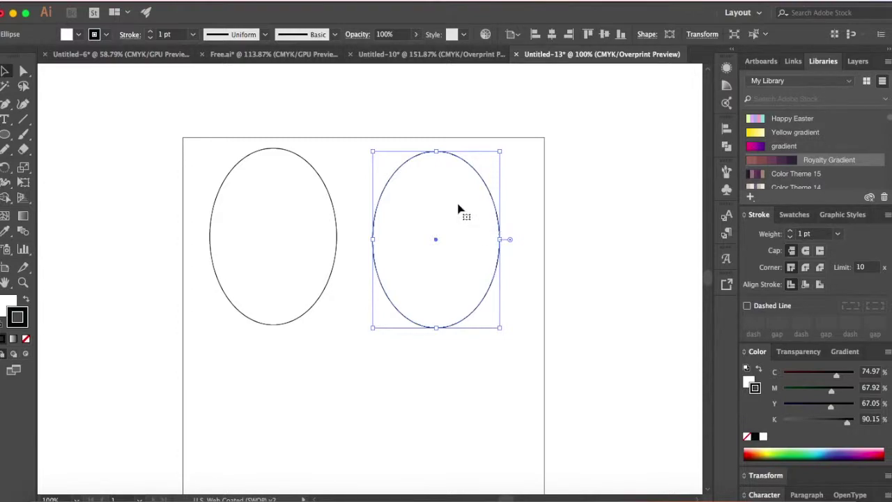
left_click(332, 202)
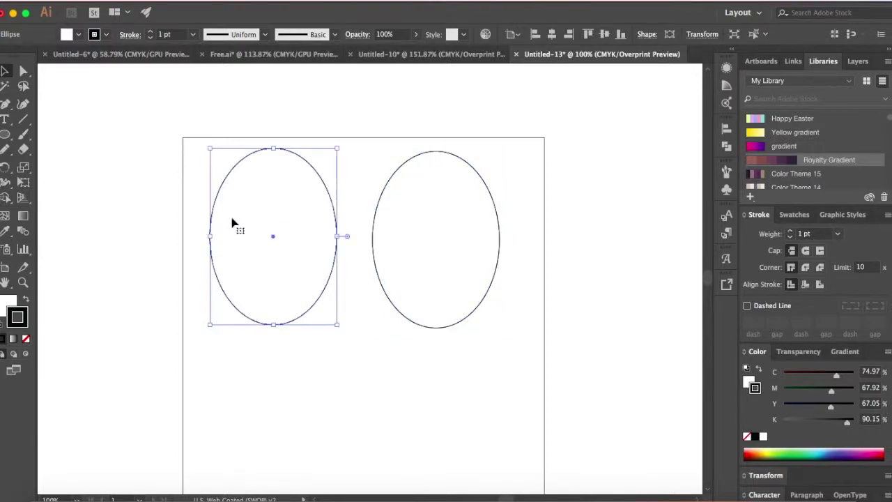
Set the left ellipse's stroke to None and switch on Draw Inside mode
left_click(26, 340)
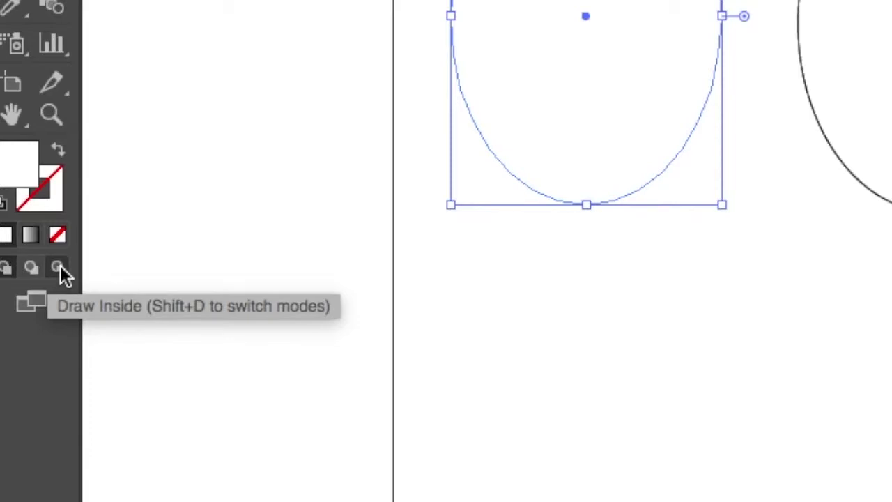
left_click(59, 268)
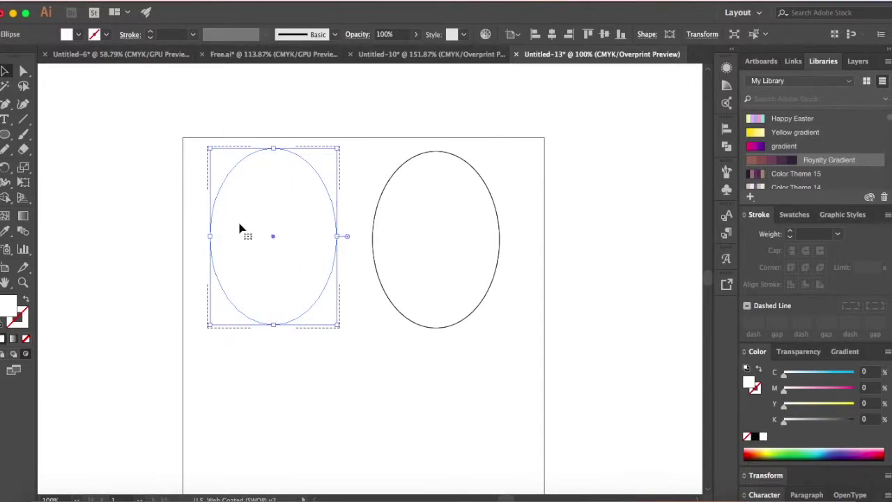
Choose the Charcoal - Feather brush for the Paintbrush
left_click(23, 137)
left_click(335, 34)
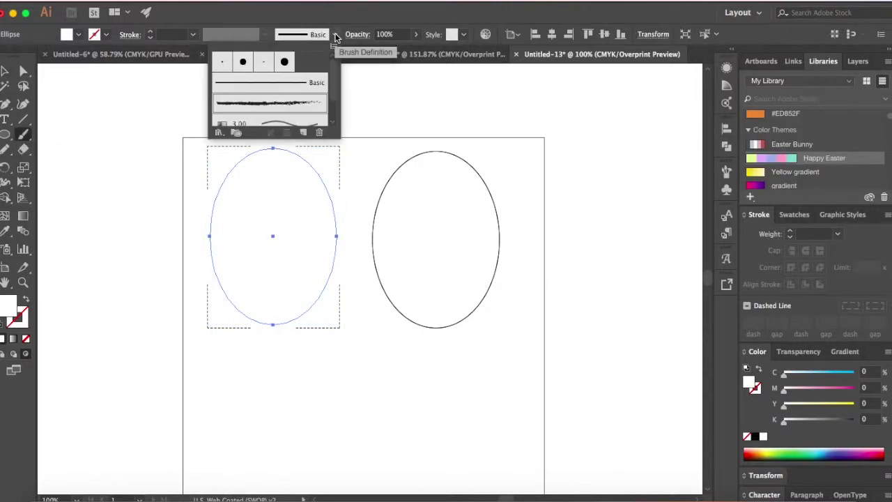
left_click(303, 103)
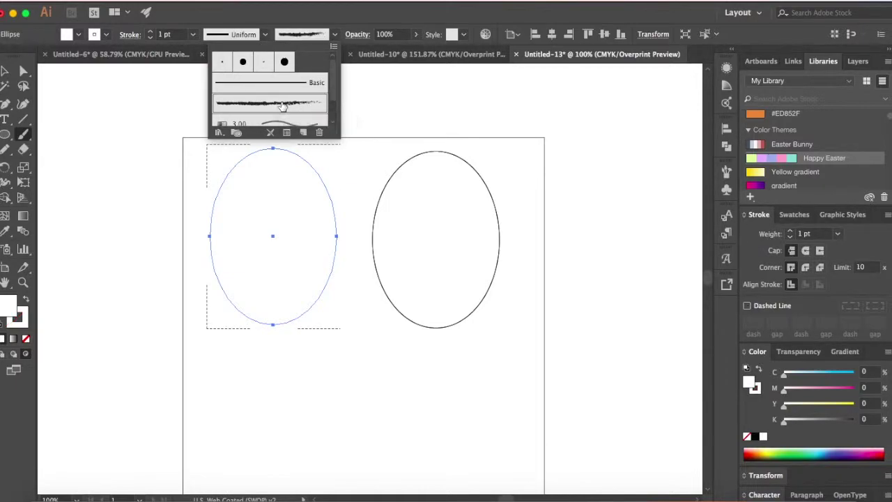
Try a pink fill on the left ellipse, then undo it back to blank
left_click(782, 158)
key("v")
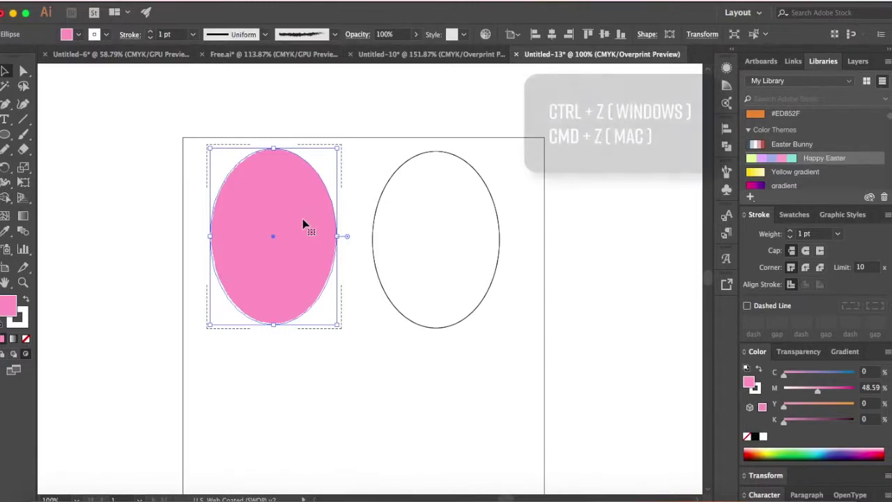
key("super+z")
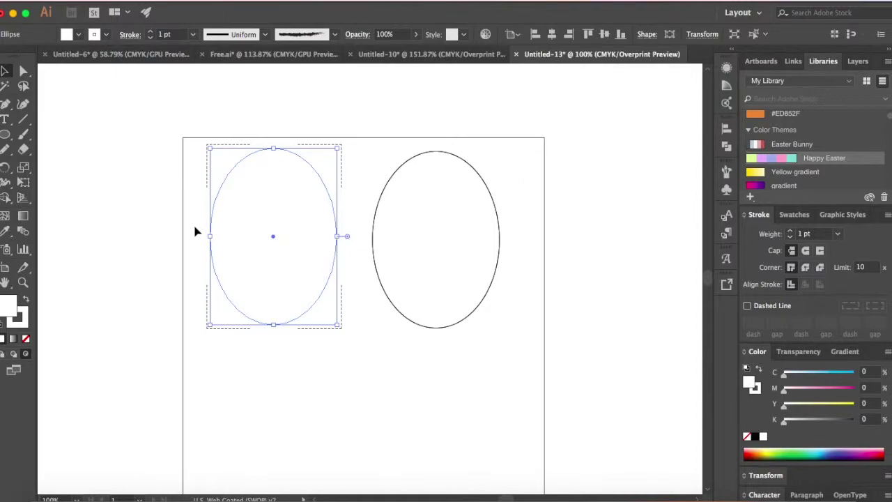
key("super+z")
key("shift+super+z")
key("super+z")
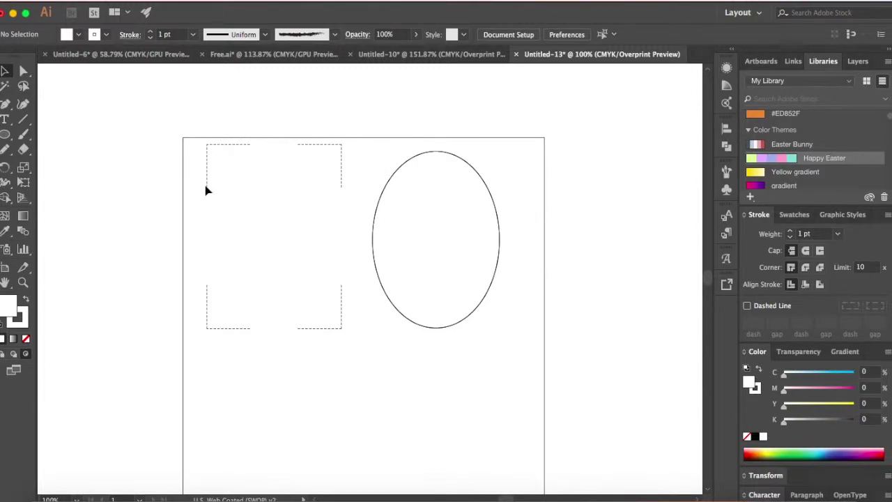
Show the Color panel and set the fill for new brush strokes to None
left_click(23, 134)
scroll(773, 139, "down", 5)
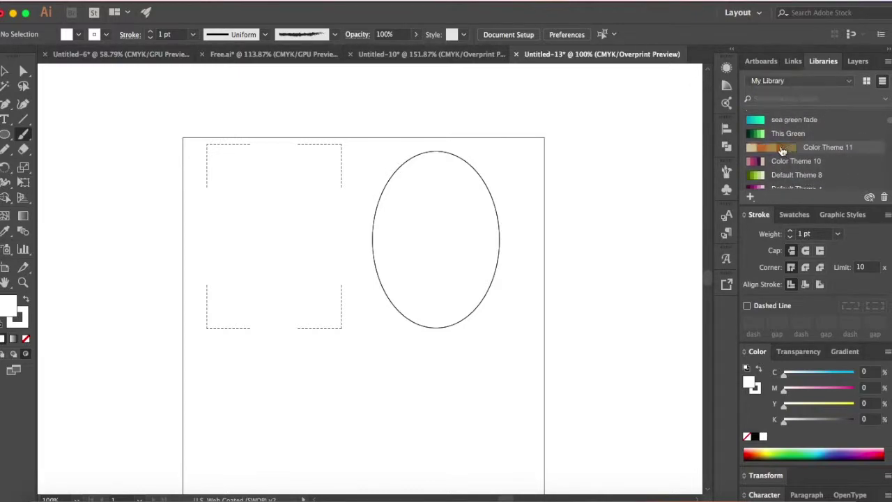
scroll(782, 151, "down", 4)
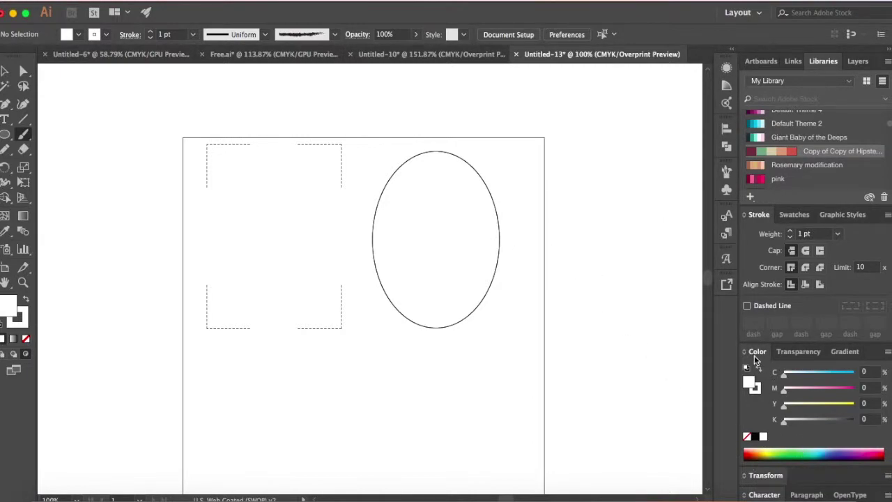
left_click(327, 0)
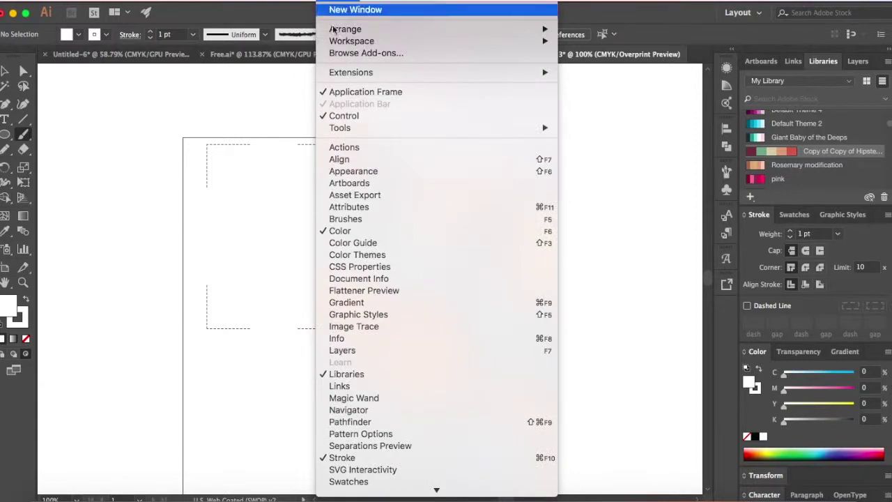
left_click(338, 233)
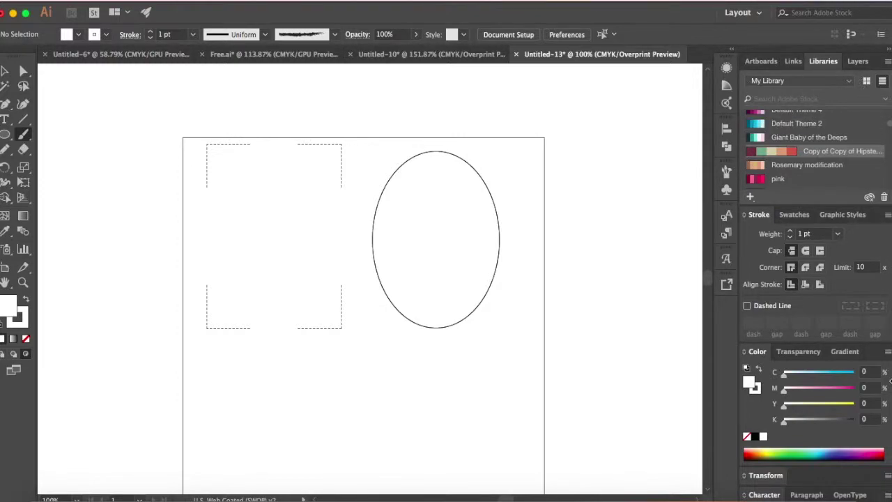
left_click(344, 7)
left_click(829, 187)
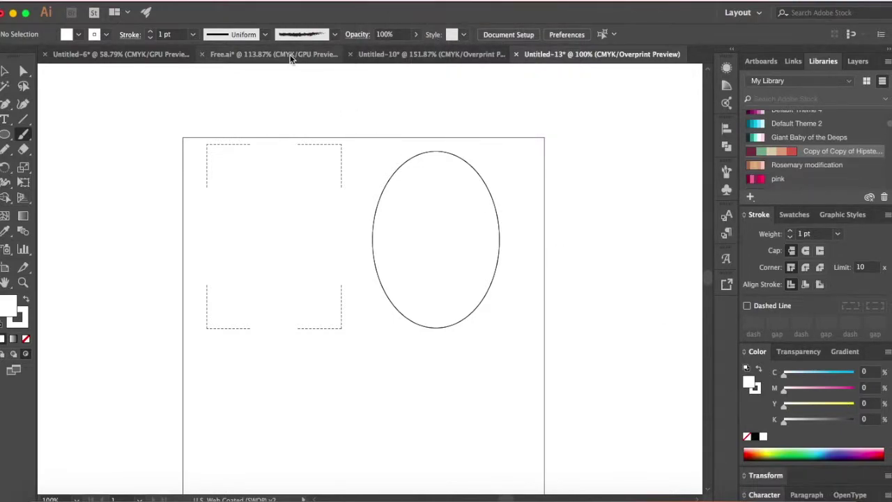
left_click(340, 7)
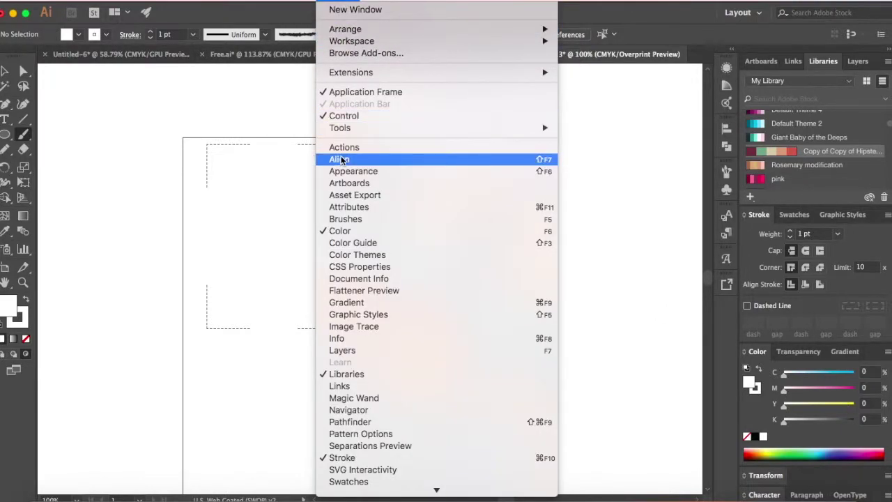
left_click(765, 412)
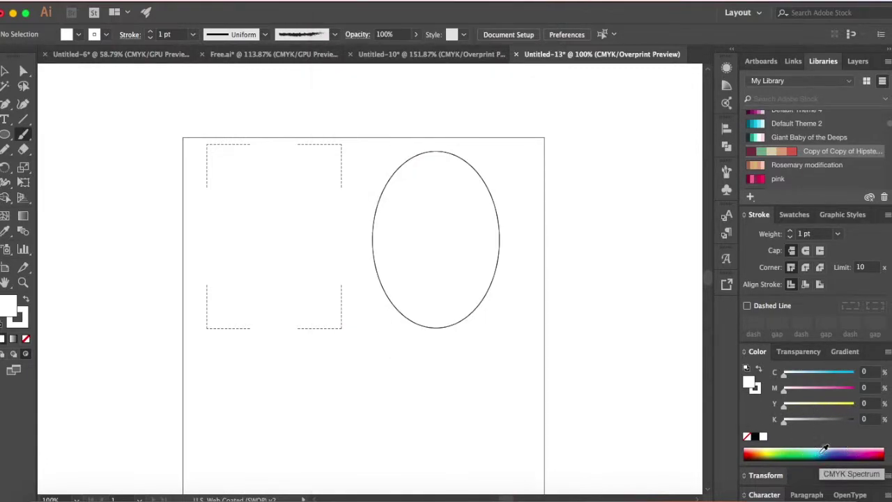
left_click(747, 436)
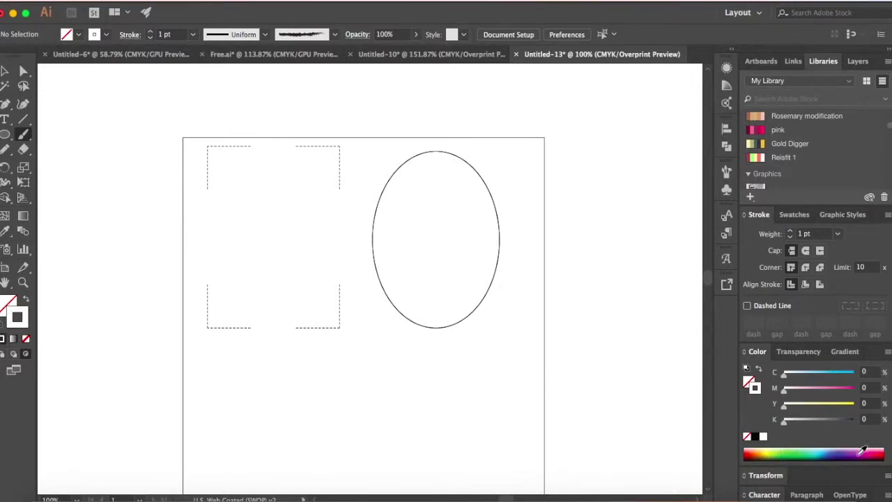
Paint five rough pink 4 pt stripes down the left egg
left_click_drag(784, 394, 824, 393)
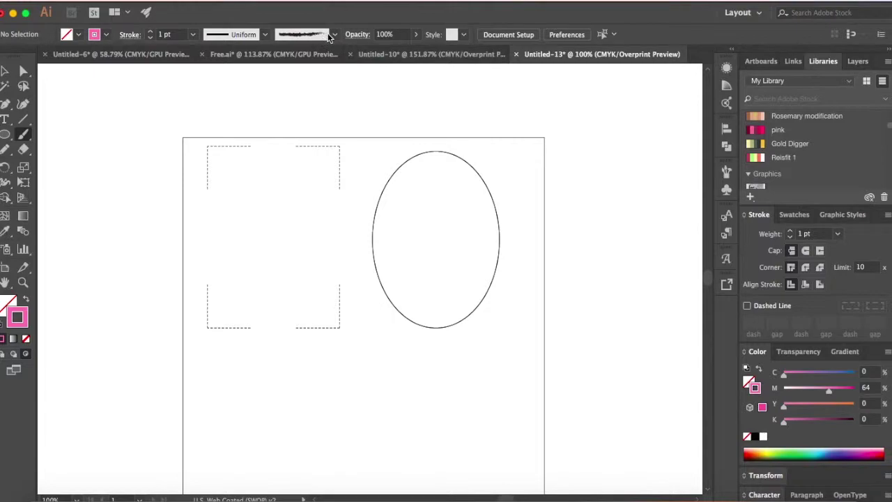
left_click(837, 235)
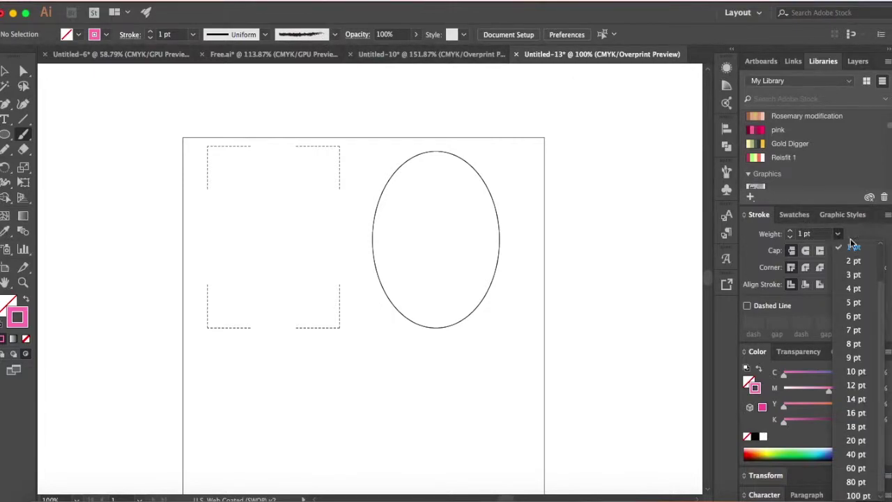
left_click(863, 291)
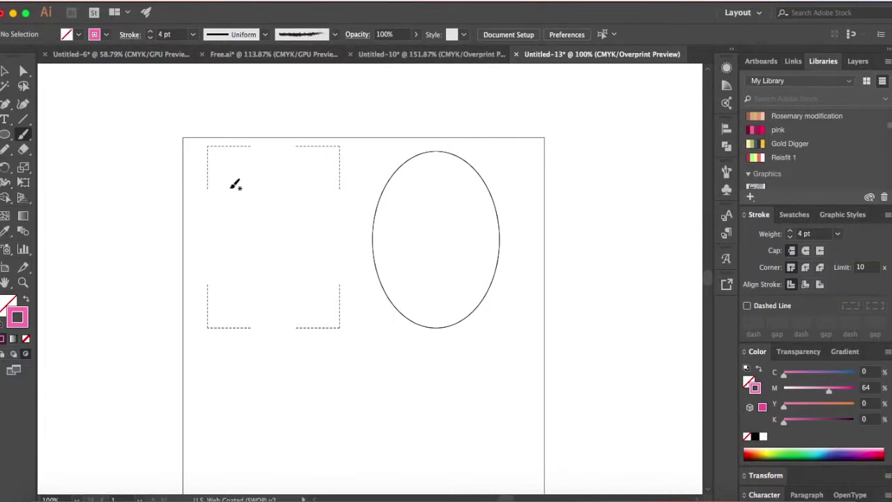
mouse_move(195, 174)
left_mouse_down()
mouse_move(260, 167)
mouse_move(299, 106)
left_mouse_up()
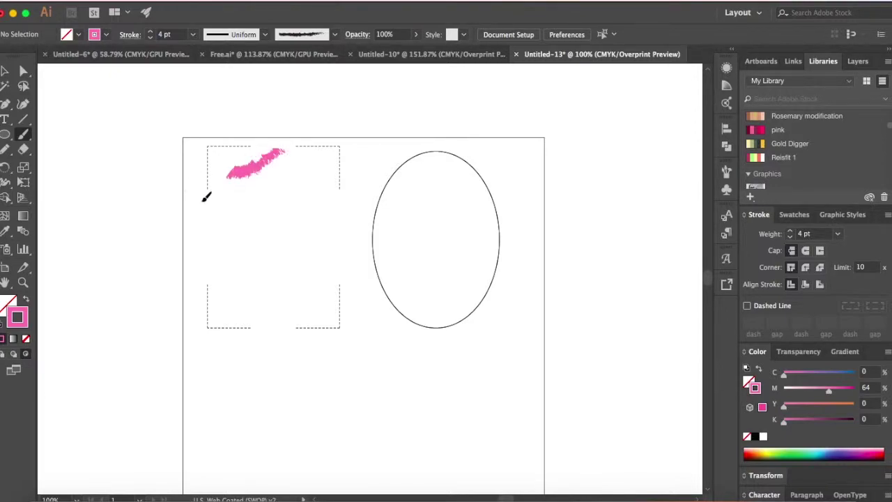
mouse_move(206, 196)
left_mouse_down()
mouse_move(250, 208)
mouse_move(284, 191)
mouse_move(319, 121)
left_mouse_up()
mouse_move(195, 248)
left_mouse_down()
mouse_move(329, 200)
mouse_move(350, 148)
left_mouse_up()
left_click_drag(221, 301, 367, 185)
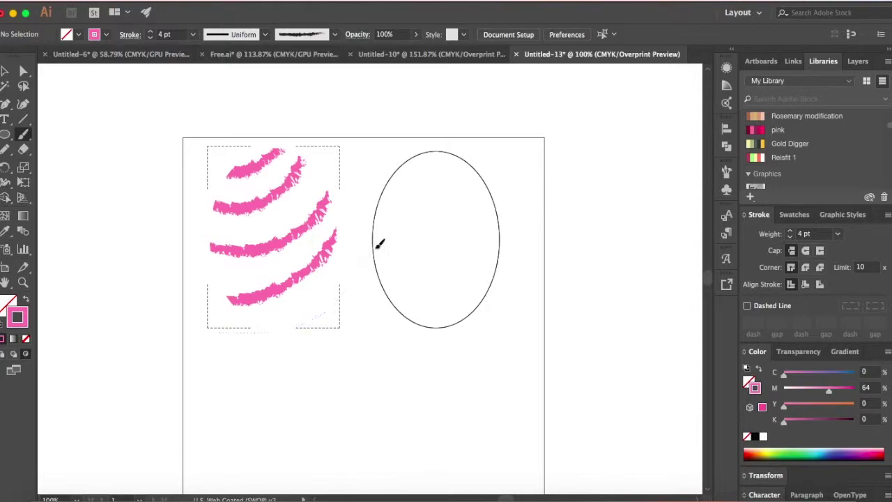
left_click_drag(252, 320, 333, 271)
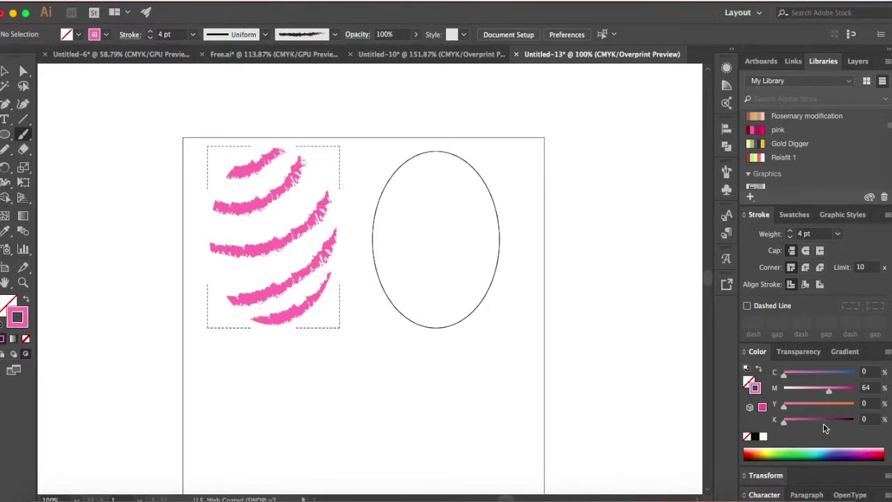
Switch to purple and paint stripes between the pink ones, undoing the last stroke
left_click(855, 448)
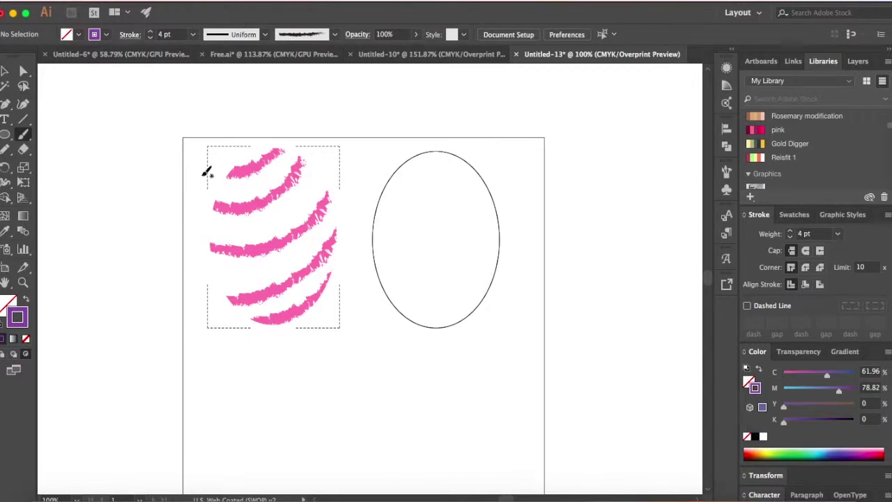
mouse_move(202, 175)
left_mouse_down()
mouse_move(230, 186)
mouse_move(288, 179)
mouse_move(308, 144)
left_mouse_up()
left_click_drag(212, 209, 324, 182)
mouse_move(209, 268)
left_mouse_down()
mouse_move(288, 291)
mouse_move(333, 272)
left_mouse_up()
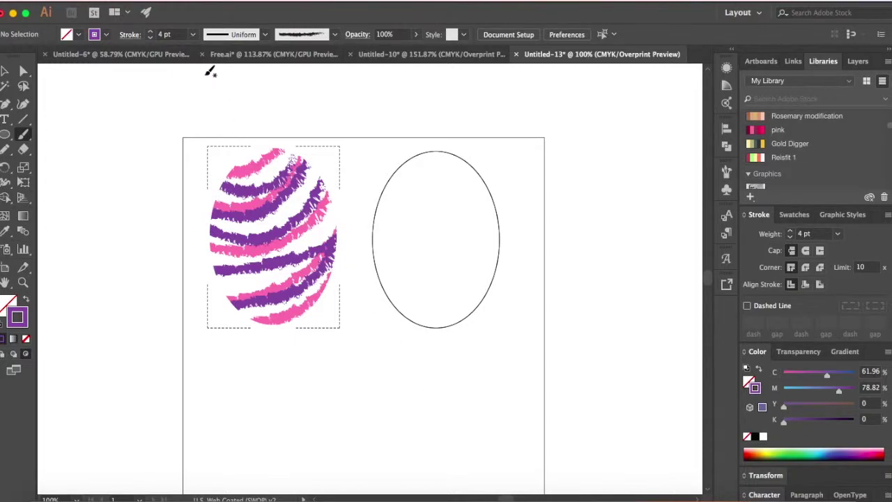
left_click_drag(243, 153, 271, 140)
key("cmd+z")
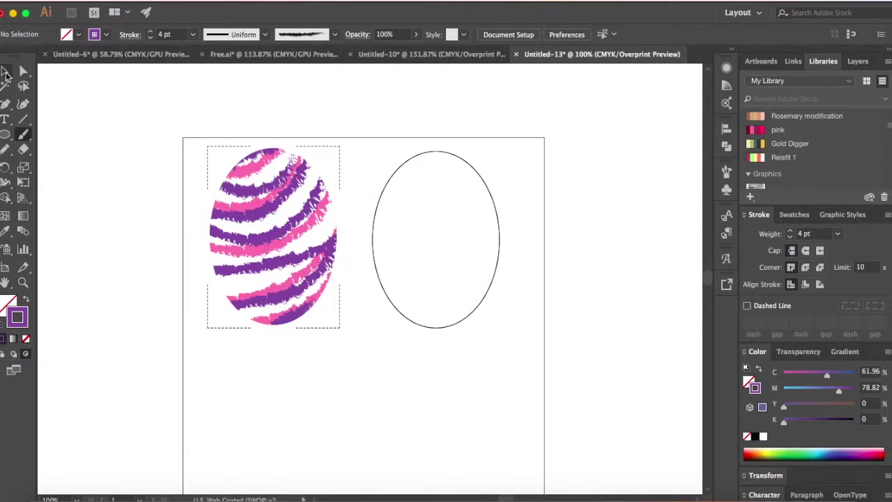
Return to Draw Normal, isolate the egg's top pink stripe, recolour it olive green, and exit isolation
left_click(4, 73)
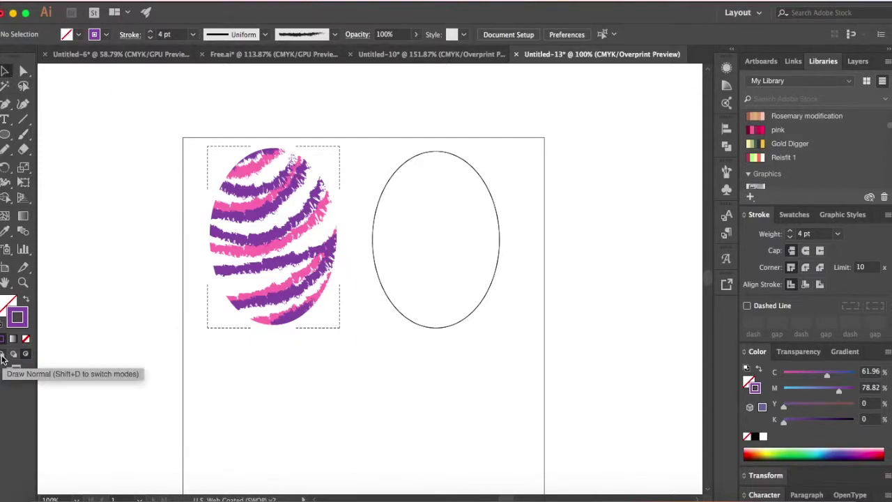
left_click(2, 358)
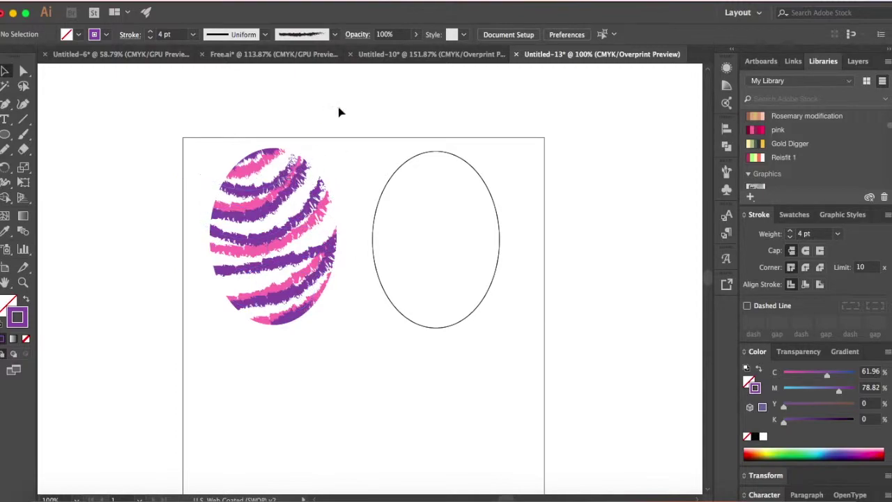
left_click(265, 237)
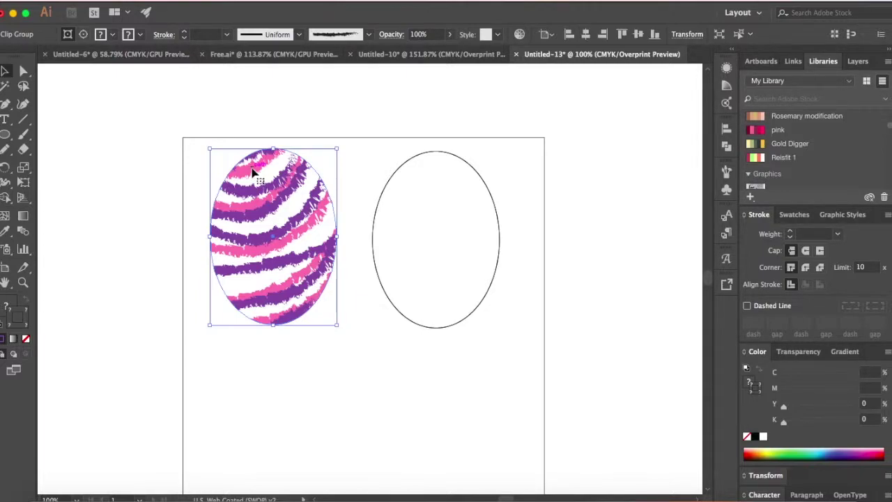
double_click(254, 174)
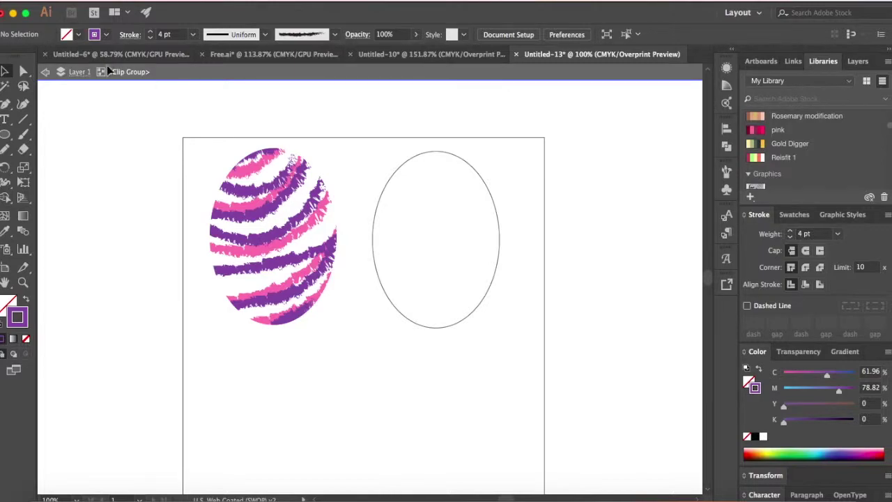
double_click(253, 171)
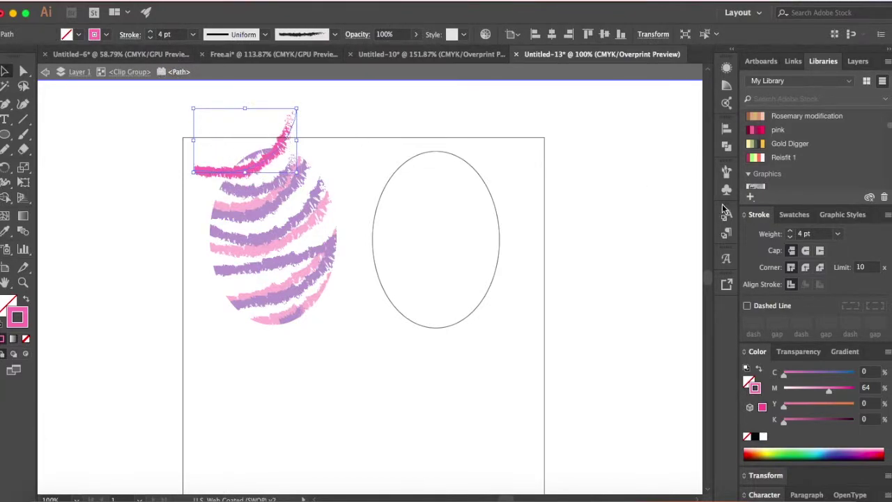
left_click(771, 452)
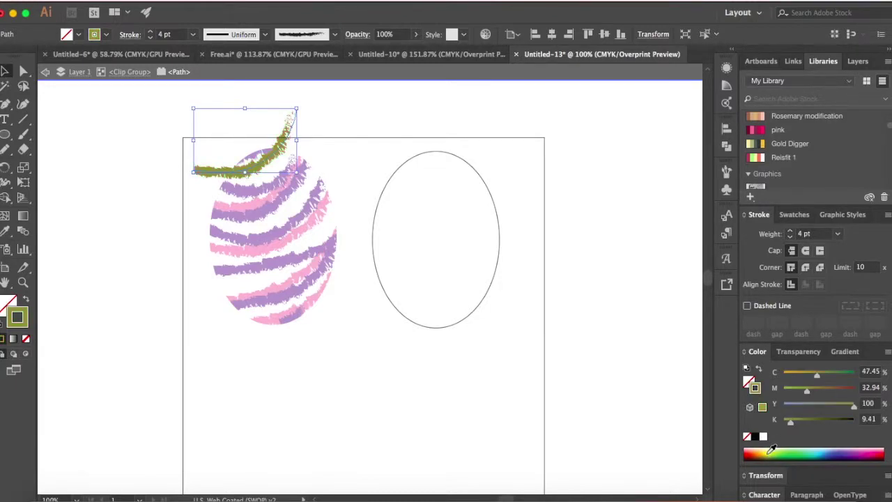
left_click(44, 74)
left_click(45, 73)
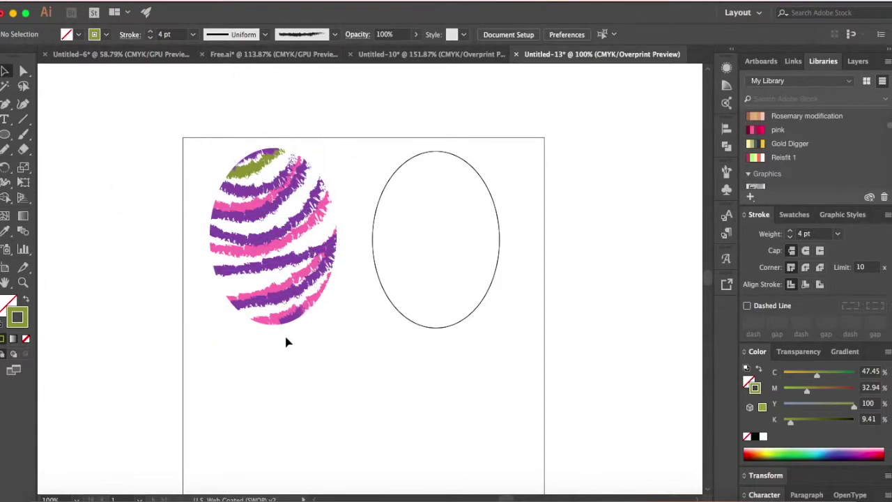
Set the right ellipse's stroke to None, bring Fill forward, and enable Draw Inside on it
left_click(420, 327)
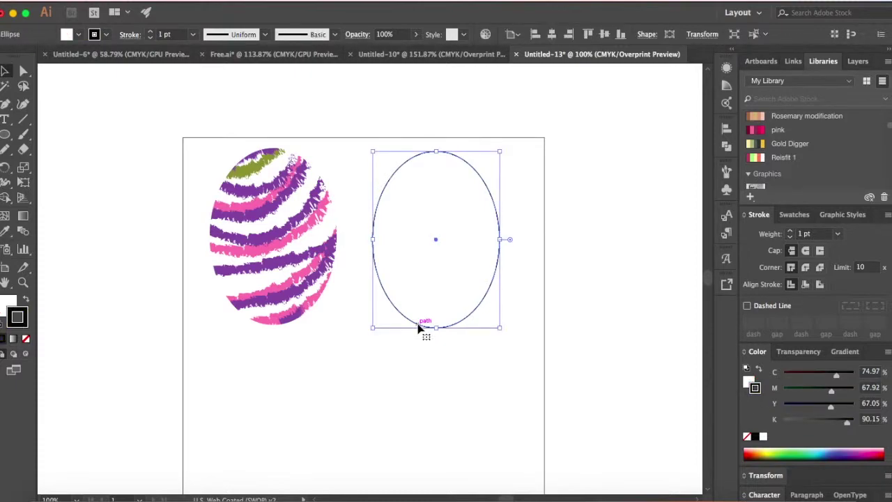
left_click(26, 355)
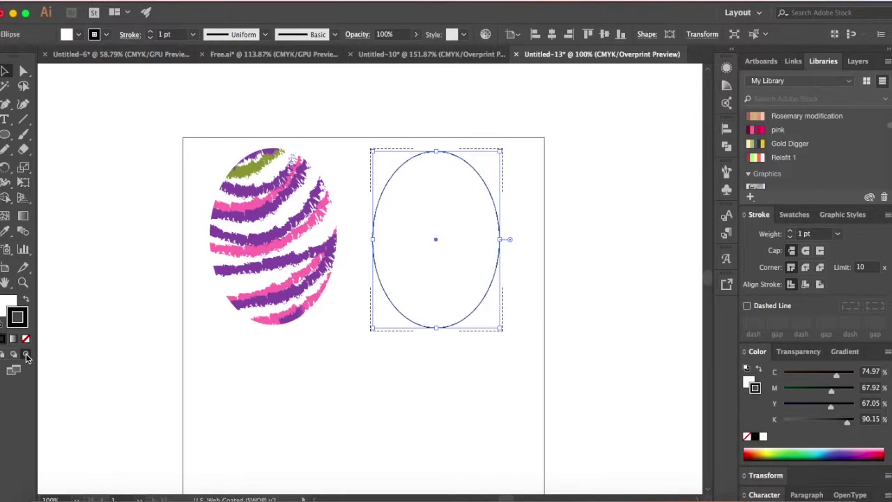
key("shift+d")
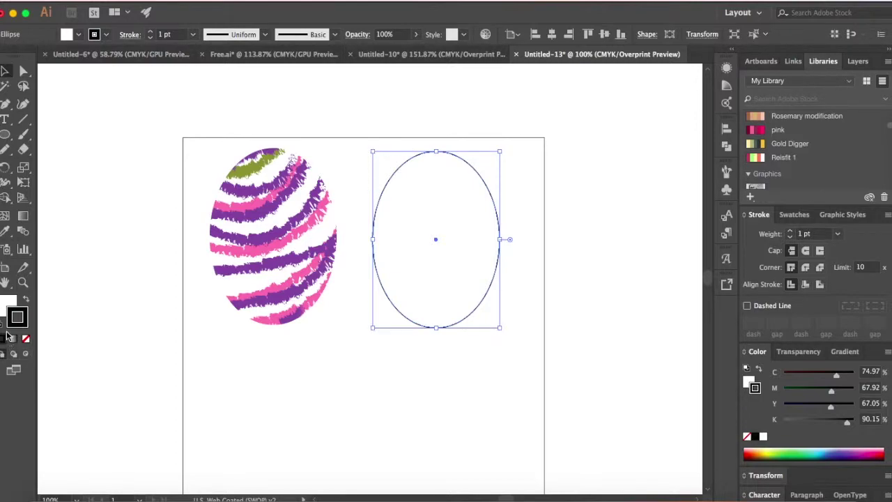
left_click(26, 339)
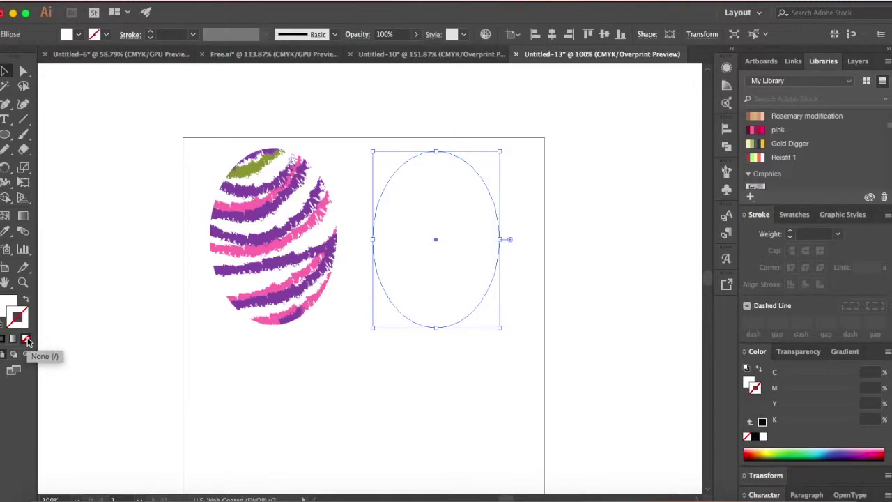
left_click(9, 303)
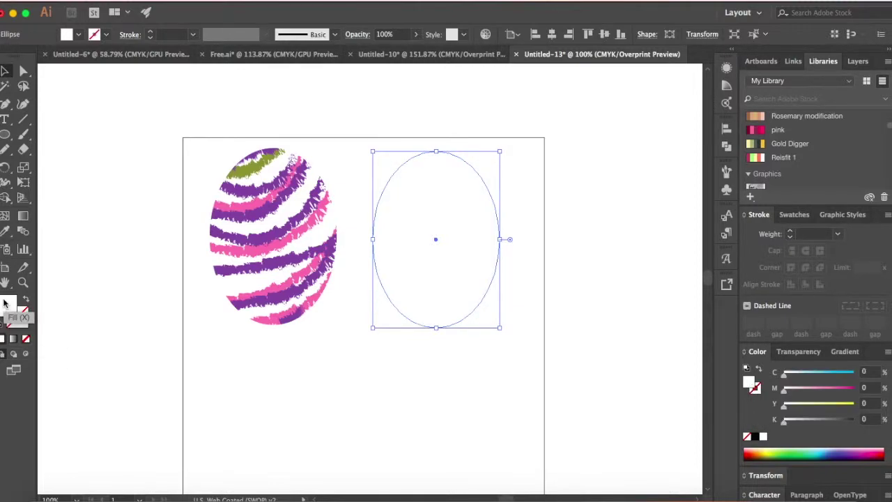
left_click(27, 356)
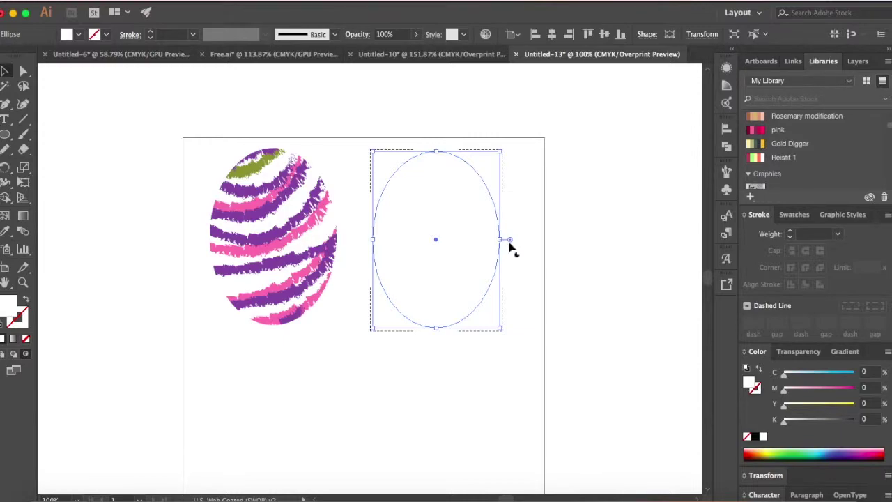
left_click(528, 267)
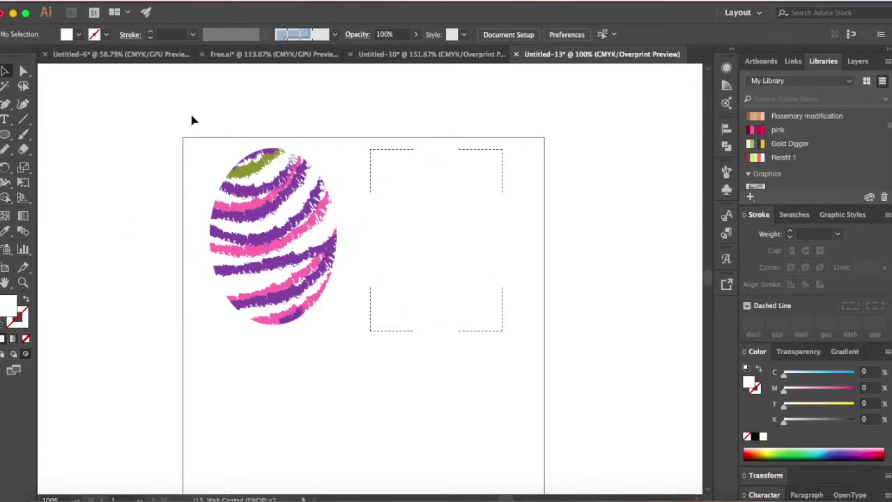
Load the Artistic_Watercolor brush library and make Watercolor Stroke 5 the Paintbrush's brush
left_click(23, 134)
left_click(334, 34)
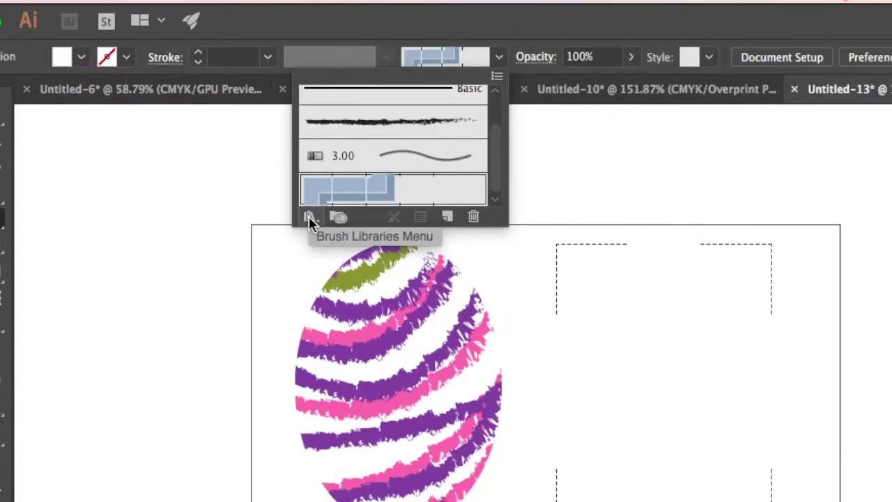
left_click(309, 216)
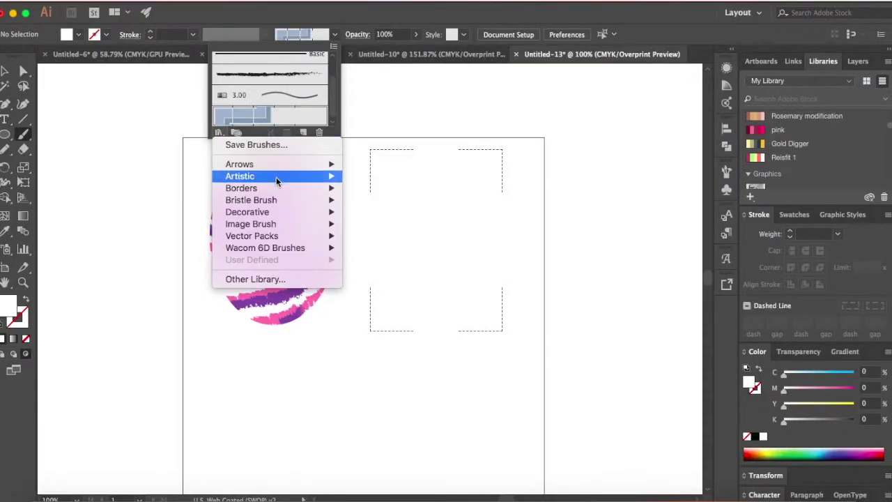
mouse_move(276, 177)
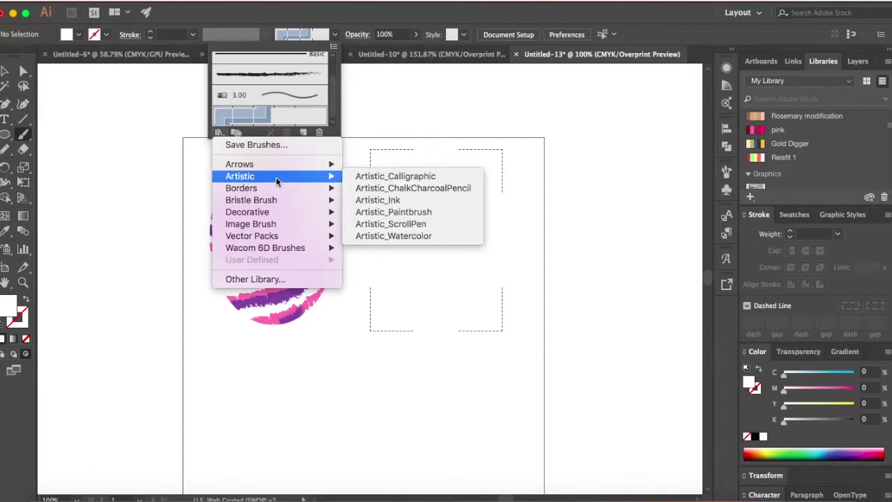
left_click(405, 236)
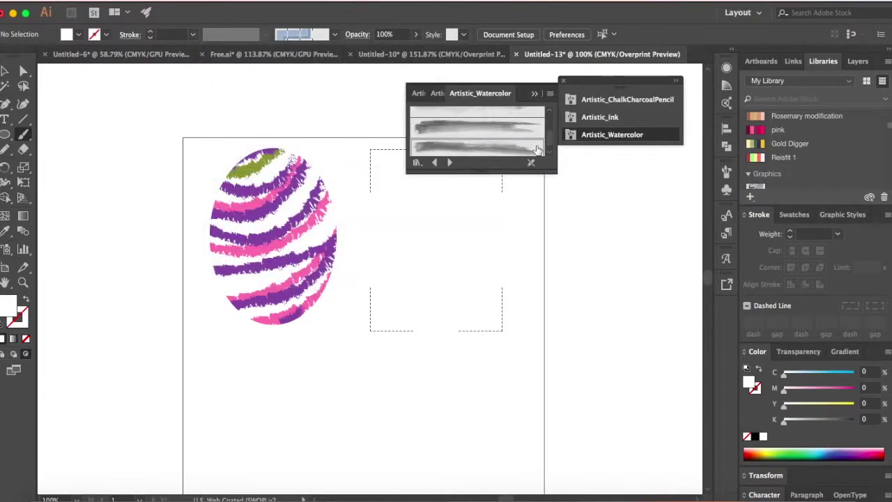
scroll(483, 140, "up", 5)
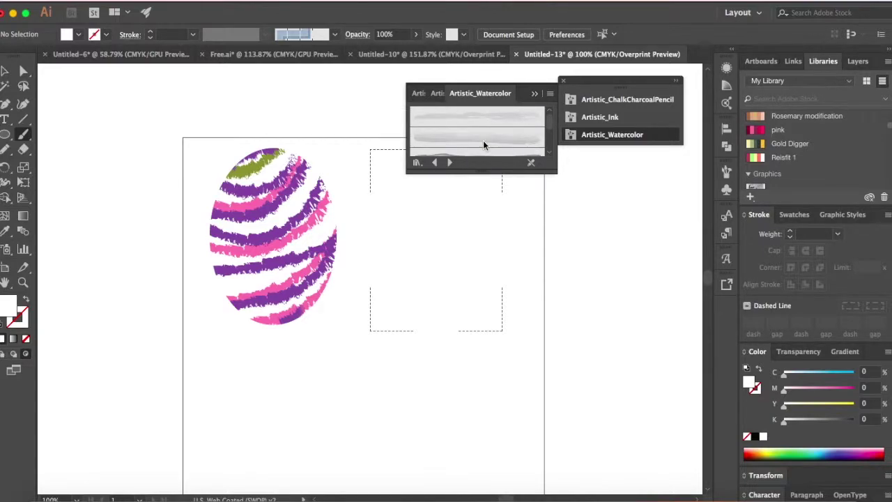
scroll(483, 144, "down", 3)
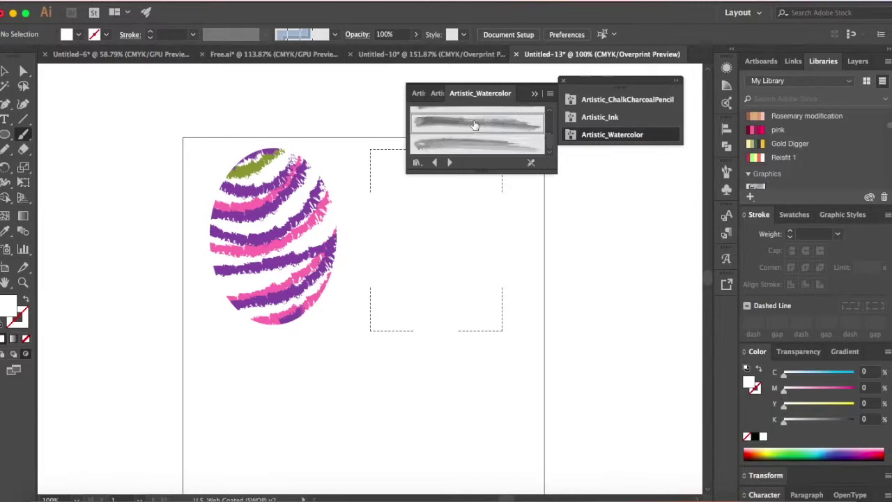
left_click(474, 124)
left_click(538, 87)
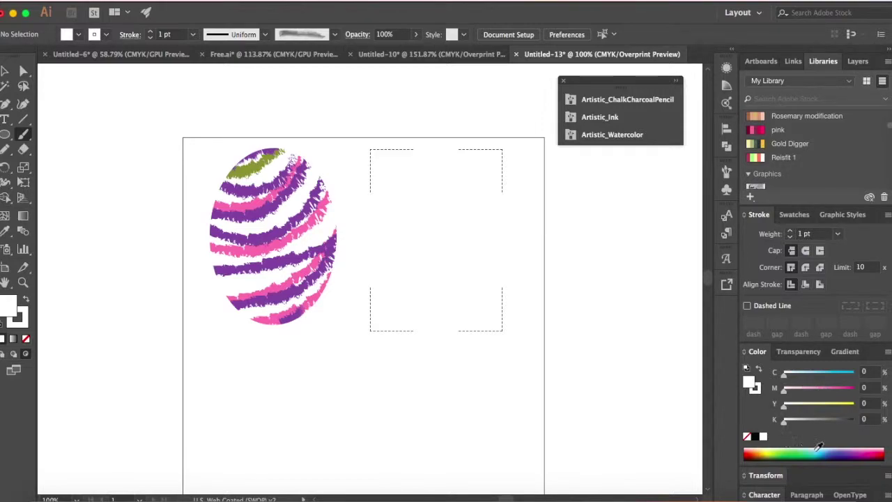
Give the empty right egg a red stroke with no fill, and make the stroke the active colour
left_click(883, 450)
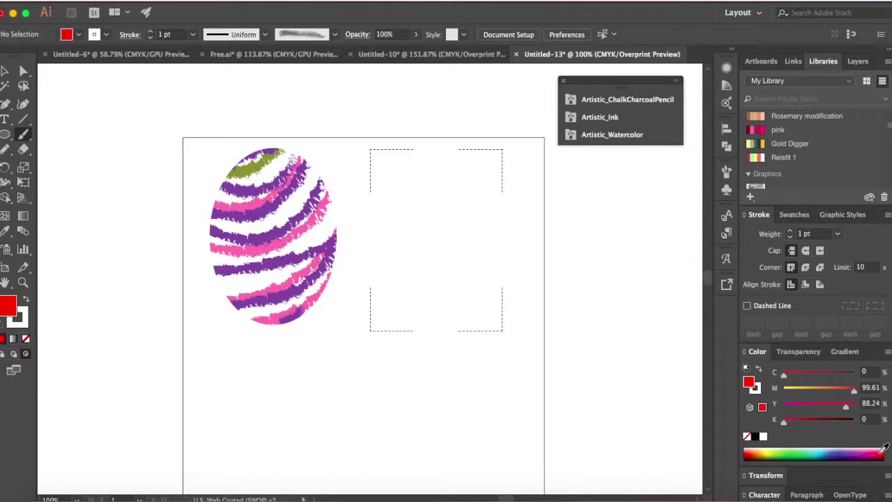
left_click_drag(493, 261, 497, 250)
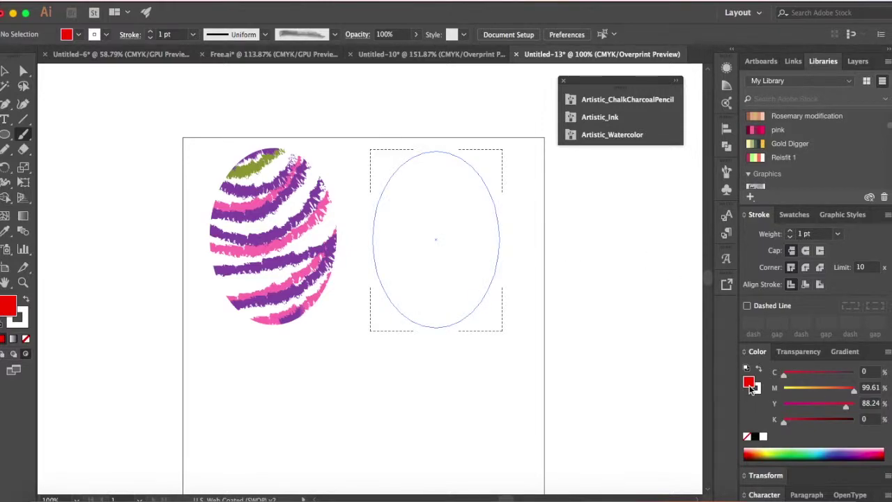
left_click(26, 301)
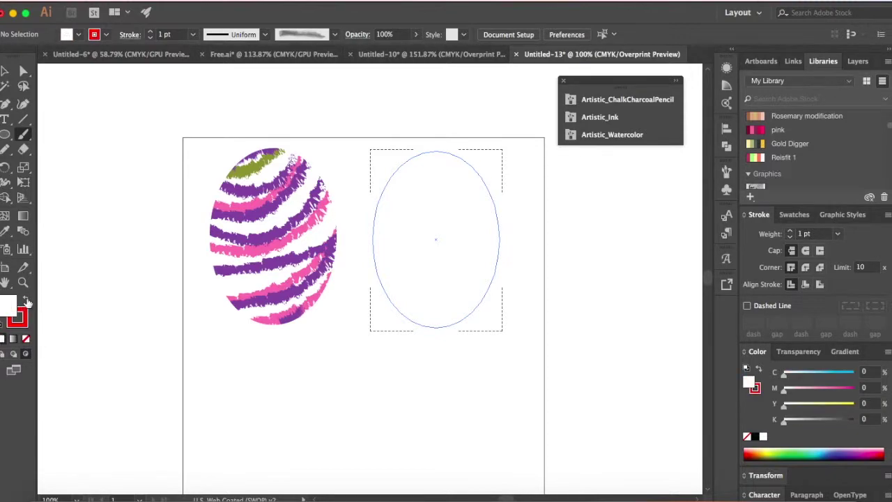
left_click(25, 339)
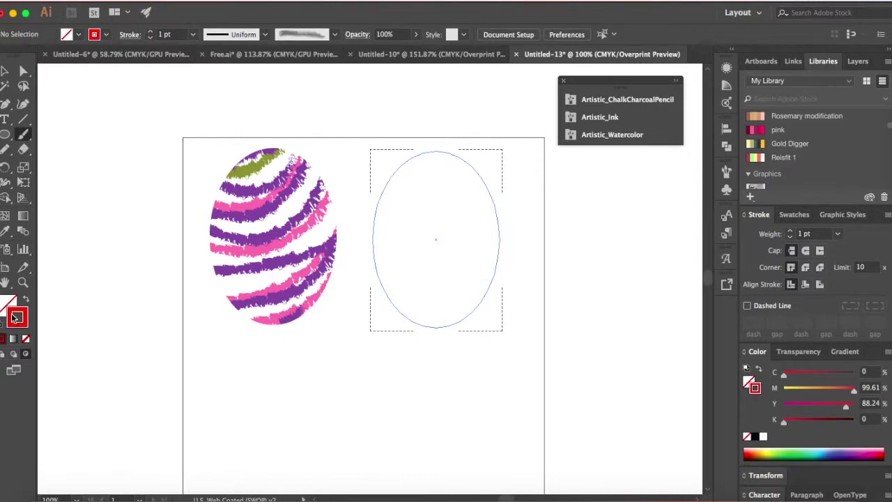
left_click(18, 317)
Paint red watercolor swirls inside the egg: a large spiral plus smaller swirls lower down and at the right
mouse_move(431, 165)
left_mouse_down()
mouse_move(455, 167)
mouse_move(448, 149)
mouse_move(415, 158)
mouse_move(432, 203)
mouse_move(476, 182)
left_mouse_up()
mouse_move(469, 144)
left_mouse_down()
mouse_move(394, 193)
mouse_move(483, 215)
left_mouse_up()
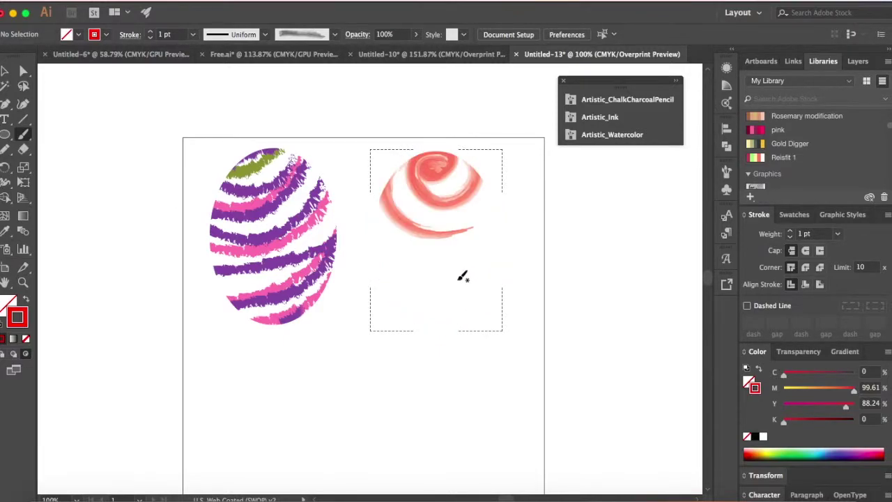
mouse_move(481, 281)
left_mouse_down()
mouse_move(473, 301)
mouse_move(512, 269)
mouse_move(451, 276)
mouse_move(500, 317)
mouse_move(524, 259)
mouse_move(459, 250)
mouse_move(438, 285)
left_mouse_up()
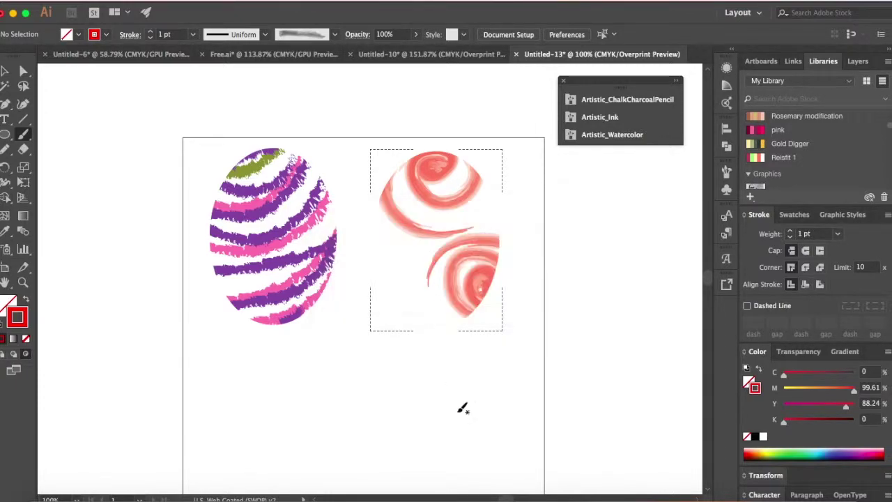
mouse_move(383, 264)
left_mouse_down()
mouse_move(399, 287)
mouse_move(396, 248)
mouse_move(363, 268)
mouse_move(413, 290)
mouse_move(422, 244)
left_mouse_up()
left_click_drag(435, 323, 409, 328)
left_click_drag(490, 200, 491, 206)
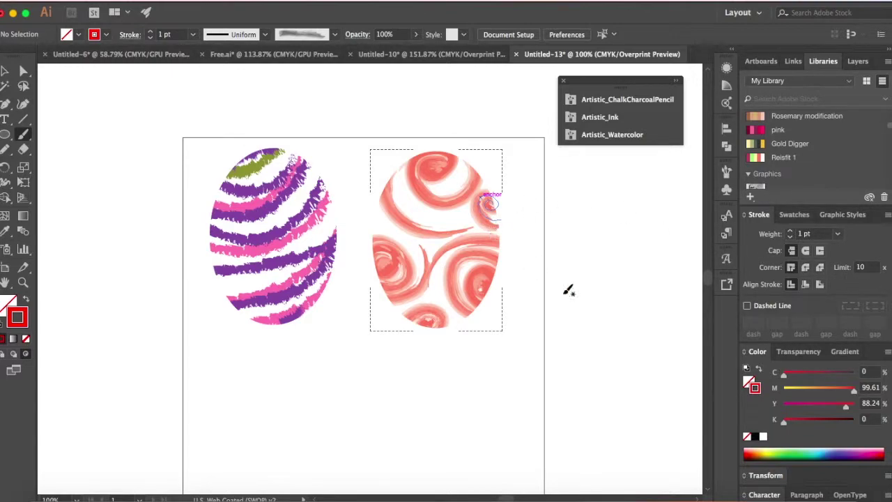
Load the Ink Splats brush from the Artistic_Ink library, then try a yellow splat and undo it
left_click(771, 453)
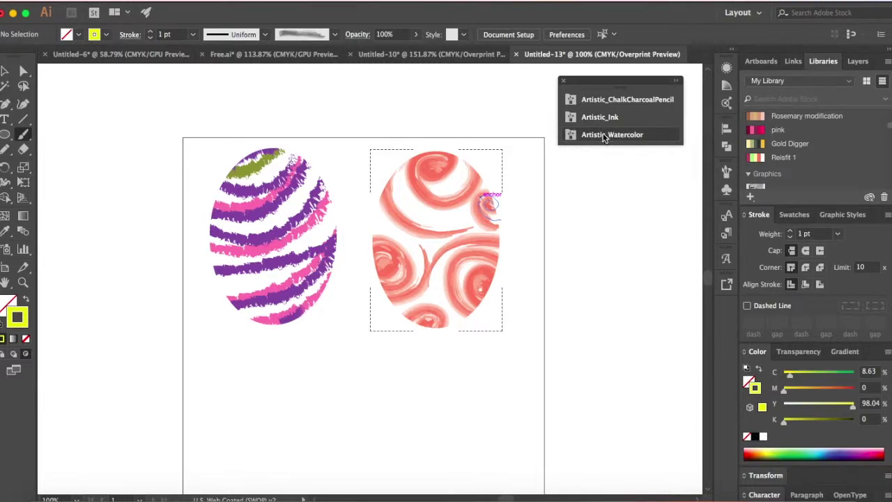
left_click(603, 118)
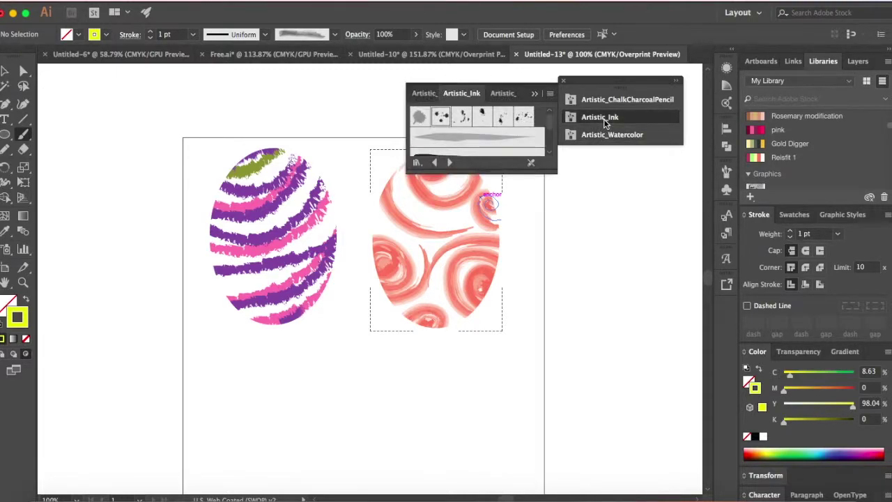
left_click(441, 118)
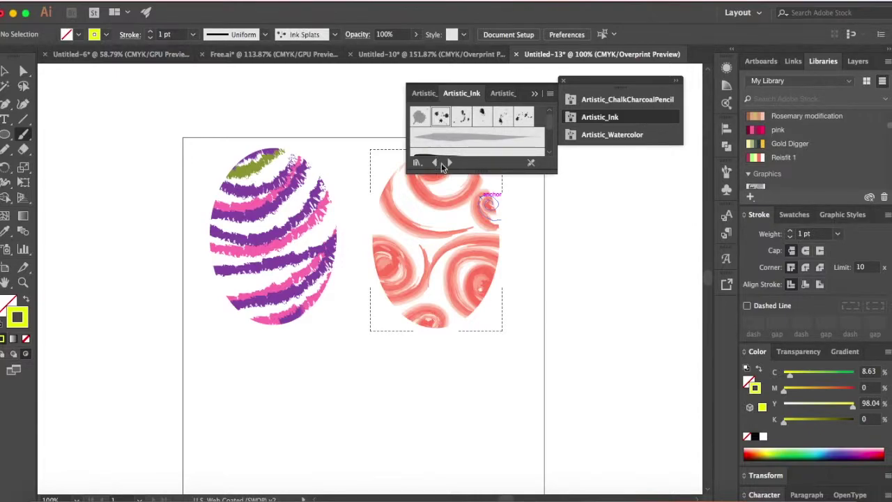
left_click_drag(528, 245, 393, 232)
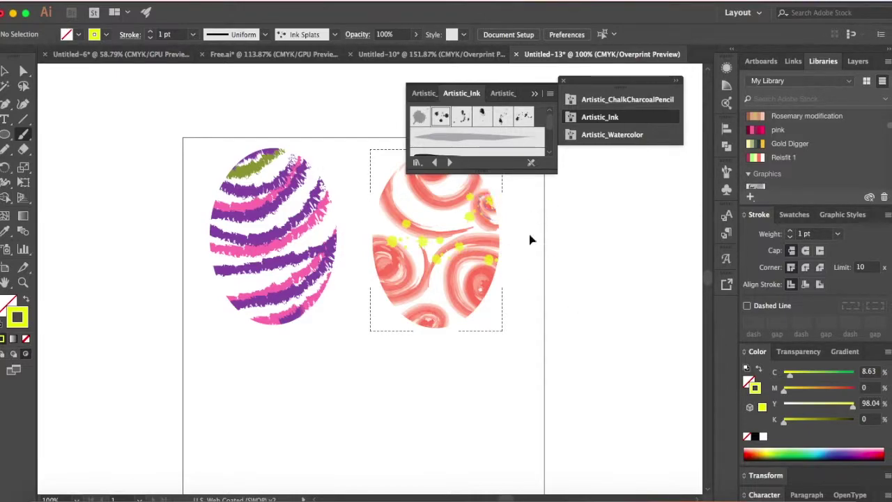
key("super+z")
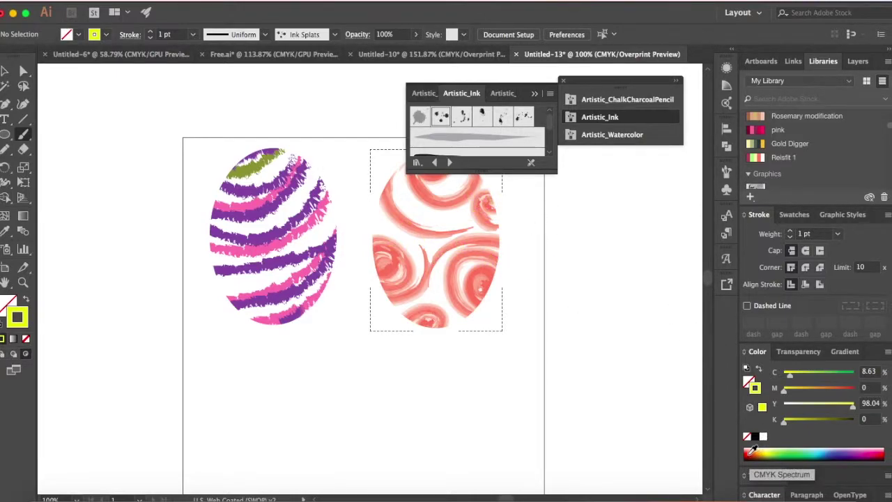
Paint red ink splats across the right egg, then light-yellow splats over its upper part
left_click(885, 453)
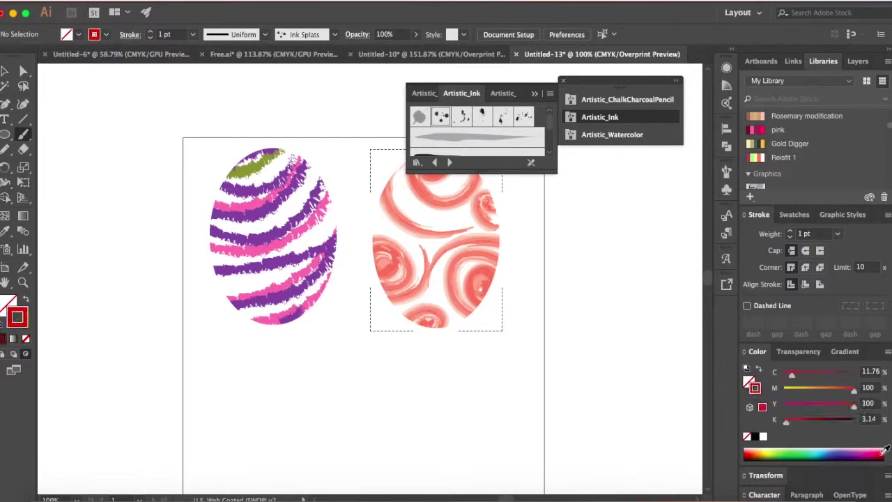
left_click_drag(514, 254, 311, 158)
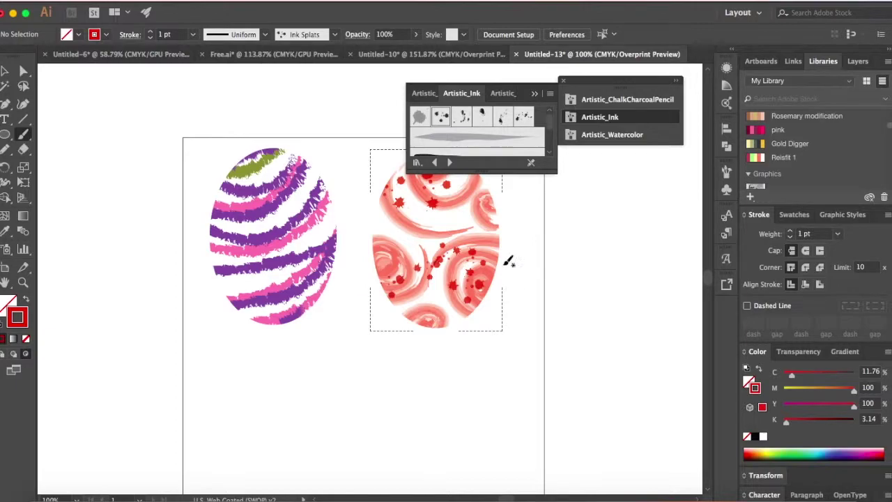
scroll(507, 250, "up", 5)
scroll(507, 251, "right", 2)
scroll(645, 372, "down", 3)
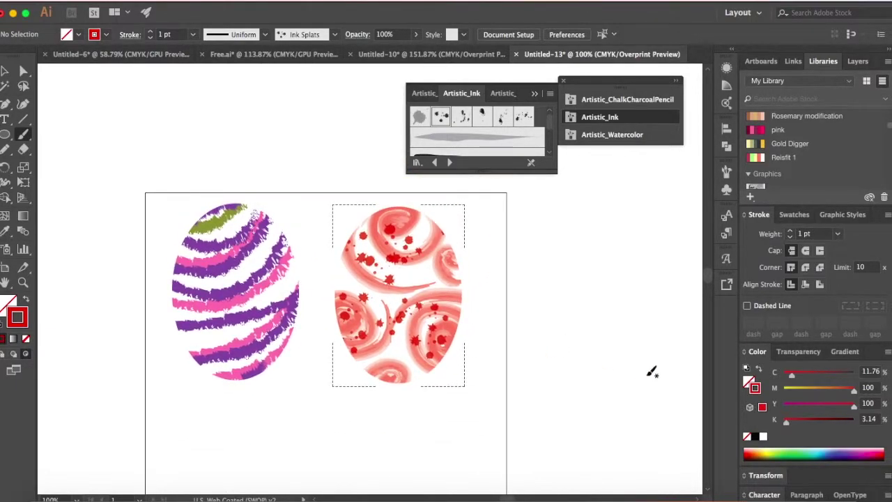
left_click(841, 452)
left_click(771, 450)
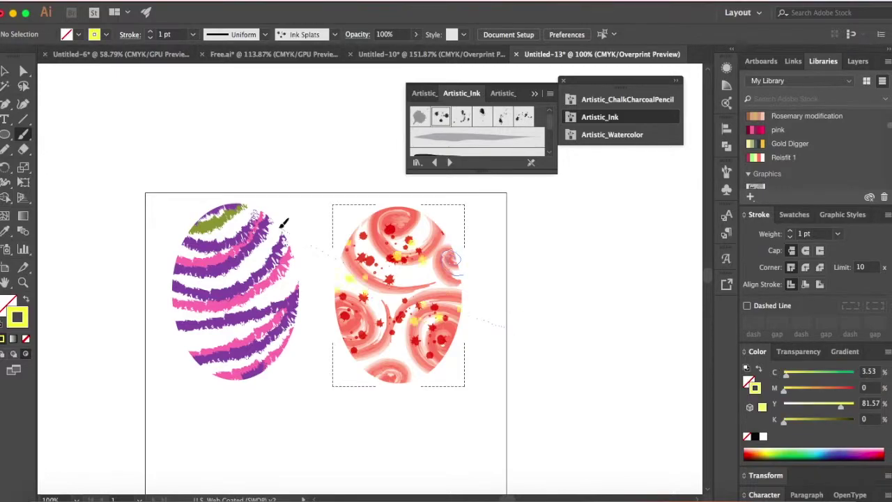
left_click_drag(398, 197, 419, 237)
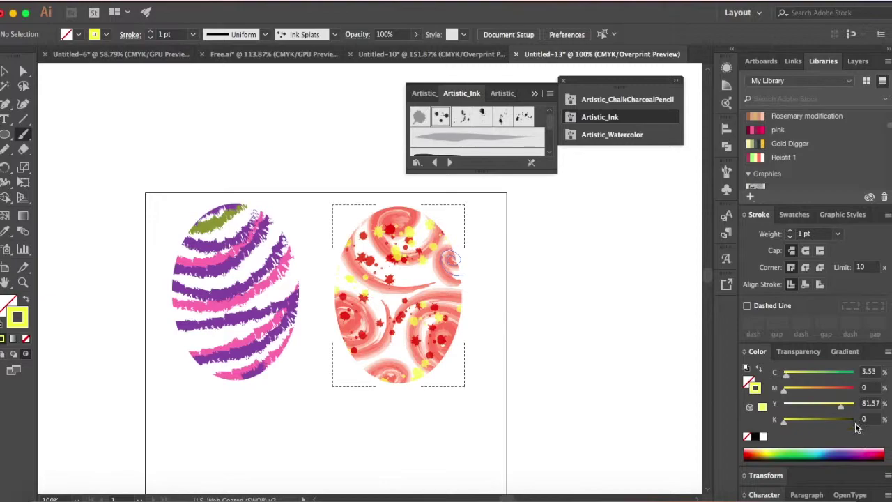
Add dark red splats diagonally across the egg and close the Artistic_Ink library
left_click(879, 456)
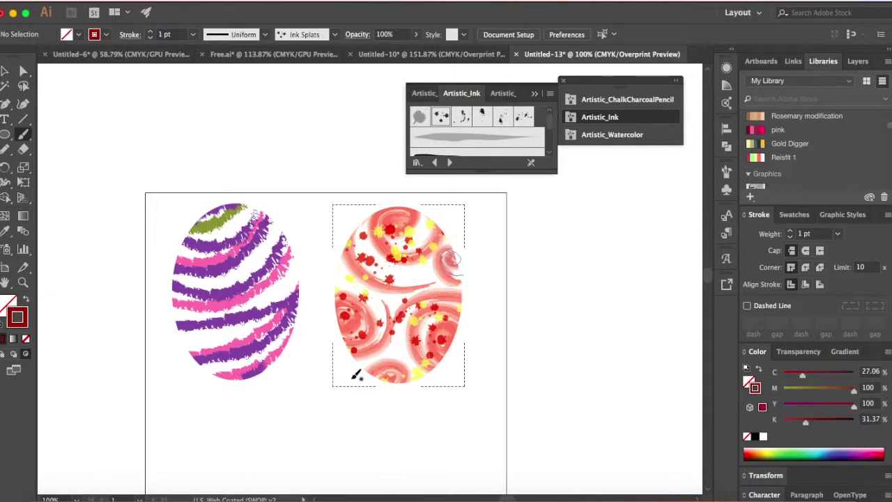
mouse_move(357, 370)
left_mouse_down()
mouse_move(400, 333)
mouse_move(464, 216)
left_mouse_up()
mouse_move(354, 349)
left_mouse_down()
mouse_move(391, 211)
mouse_move(459, 207)
left_mouse_up()
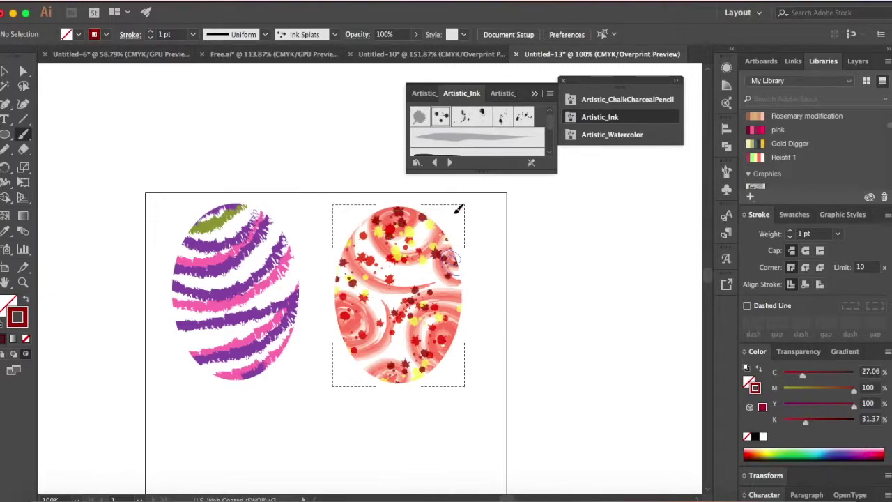
scroll(610, 373, "up", 2)
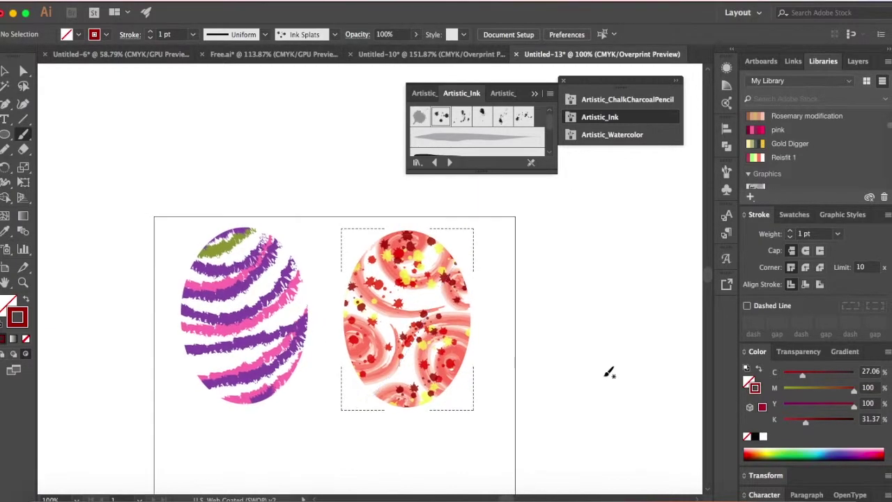
left_click(537, 96)
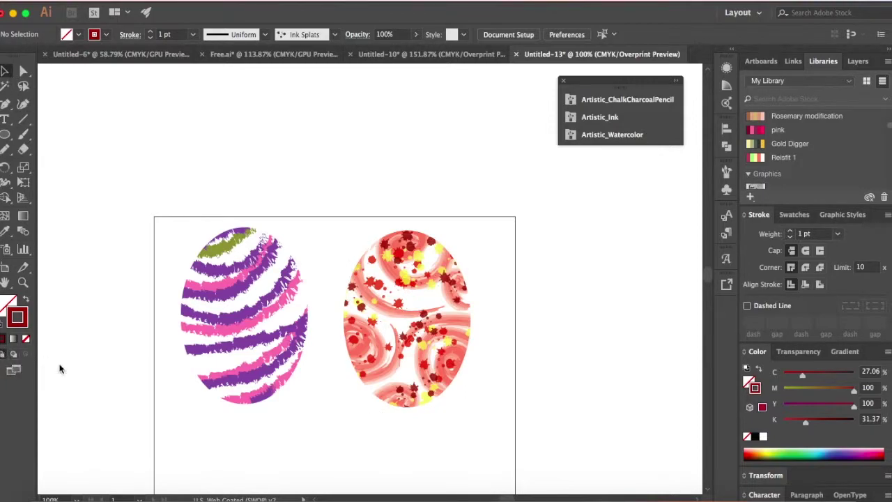
scroll(108, 412, "down", 5)
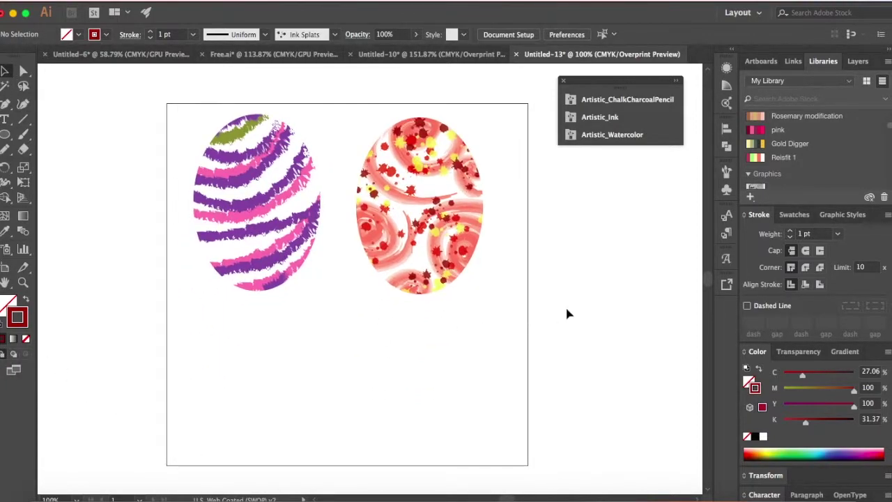
scroll(568, 313, "up", 2)
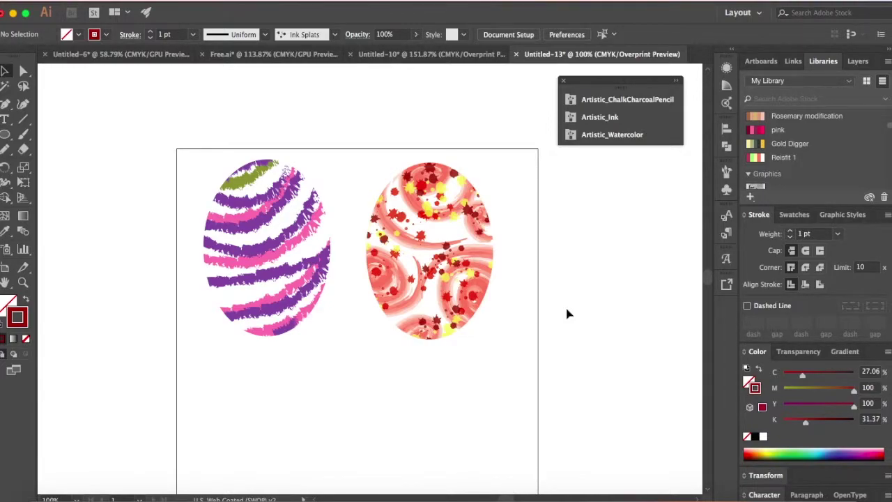
scroll(568, 313, "down", 2)
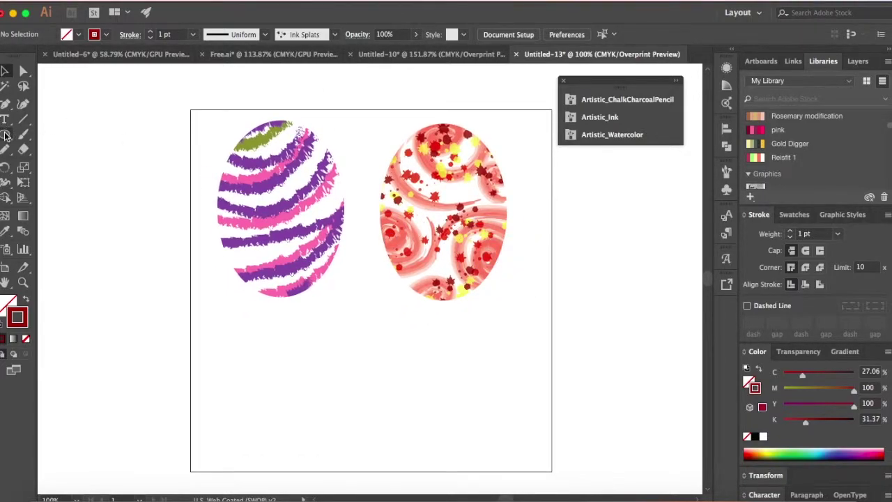
left_click_drag(249, 335, 339, 472)
Make the new ellipse white-filled with no stroke, switch to Draw Inside, deselect, and pick the Pencil
scroll(339, 472, "down", 4)
scroll(340, 472, "down", 2)
scroll(339, 469, "up", 3)
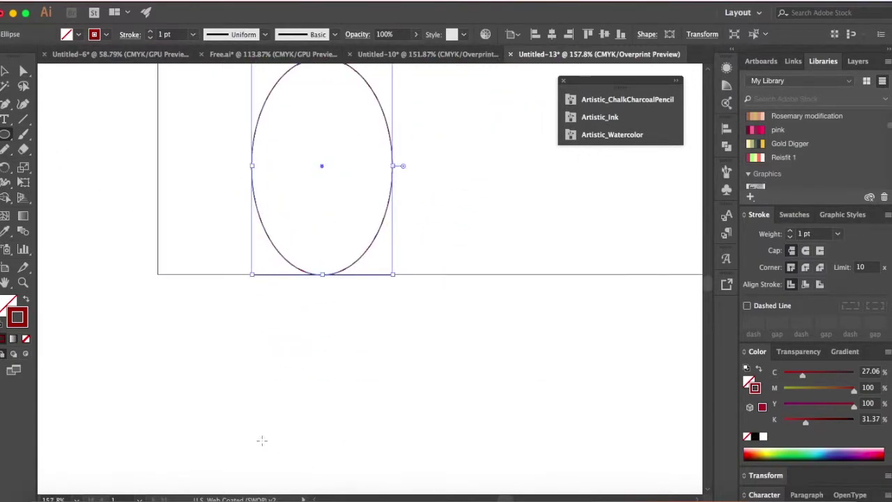
left_click(27, 340)
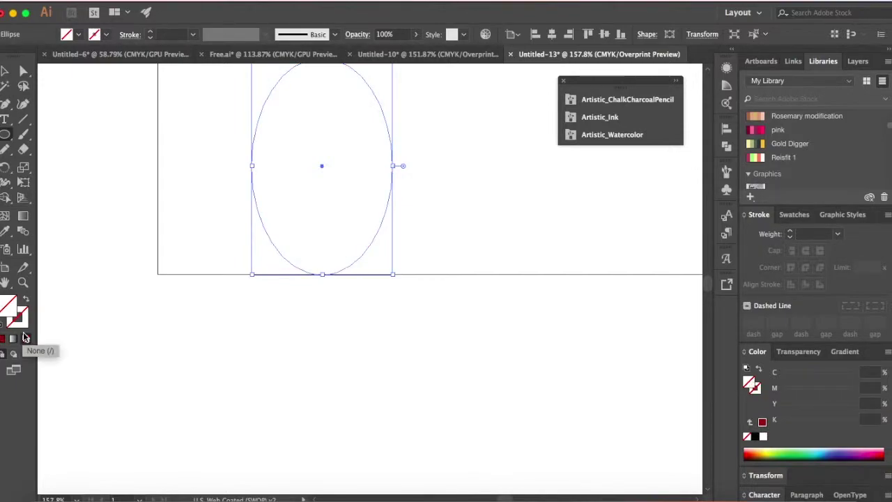
left_click(764, 438)
scroll(472, 274, "up", 5)
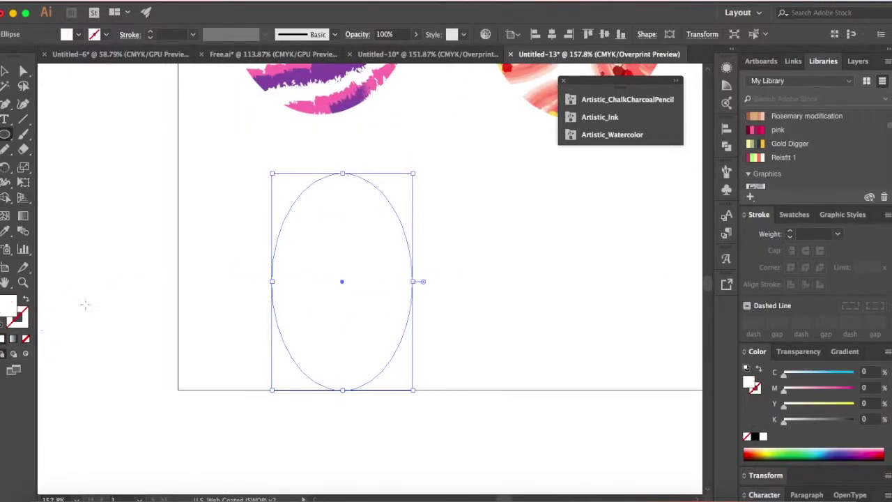
left_click(25, 355)
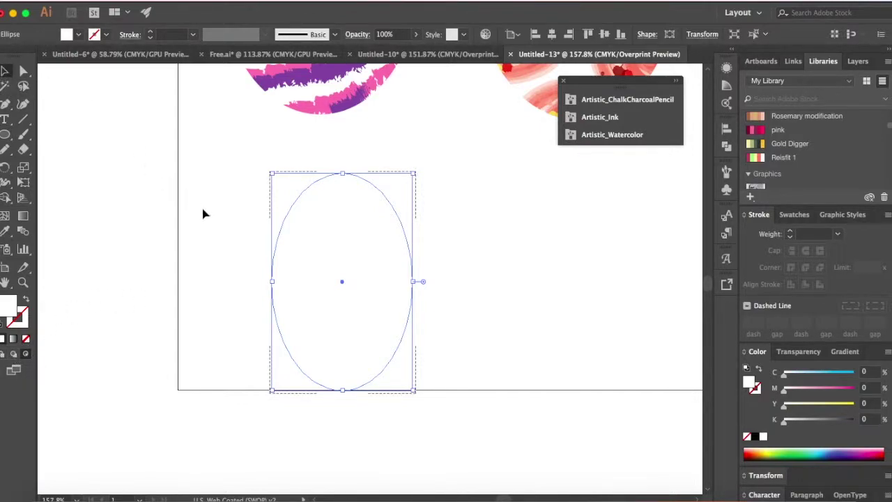
left_click(216, 226)
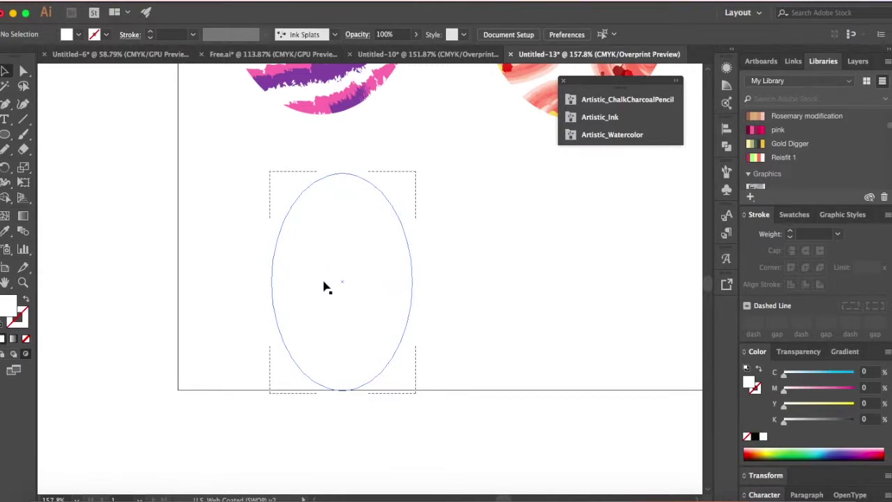
left_click(5, 151)
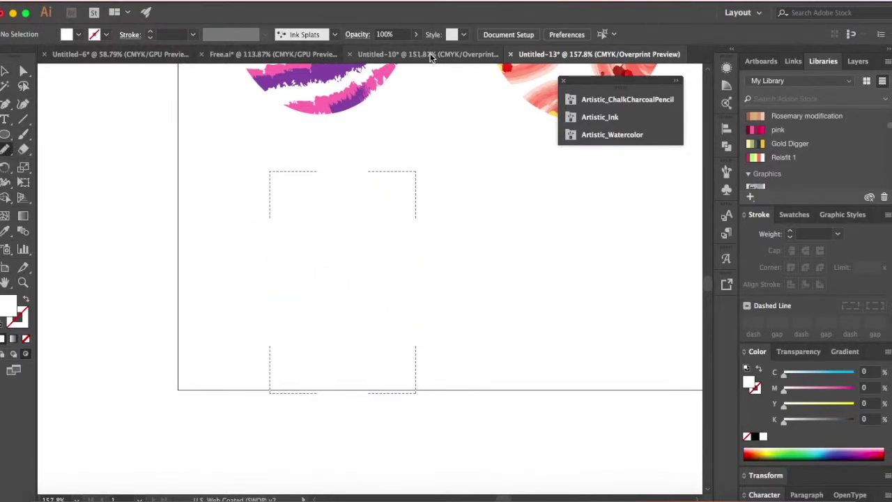
Switch to the Basic brush with a cyan colour and draw a cyan-filled wavy band across the egg's top
left_click(335, 35)
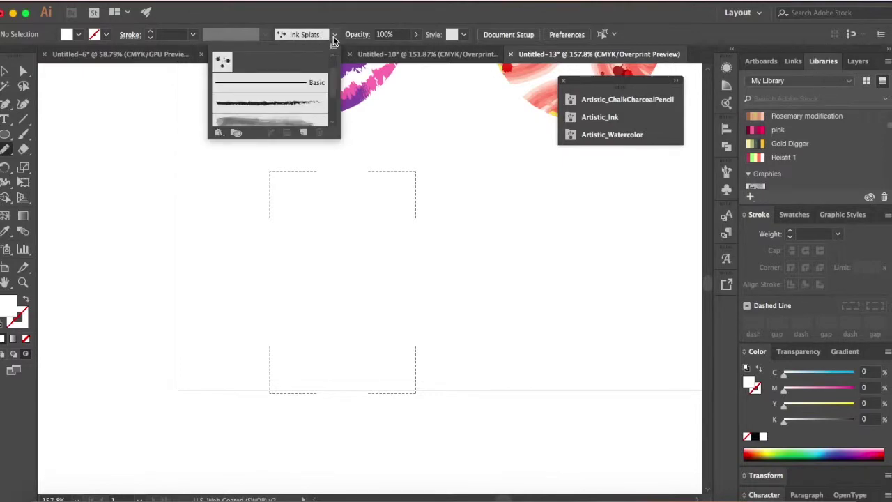
left_click(311, 81)
left_click(26, 300)
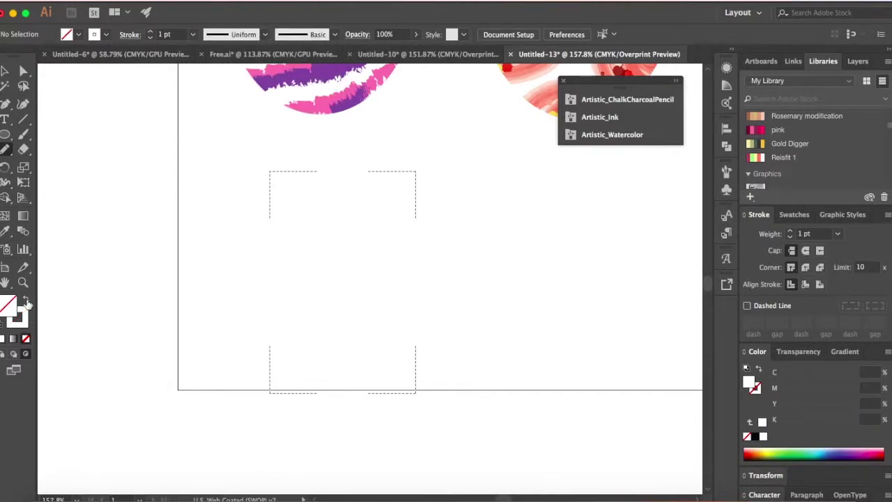
left_click(22, 325)
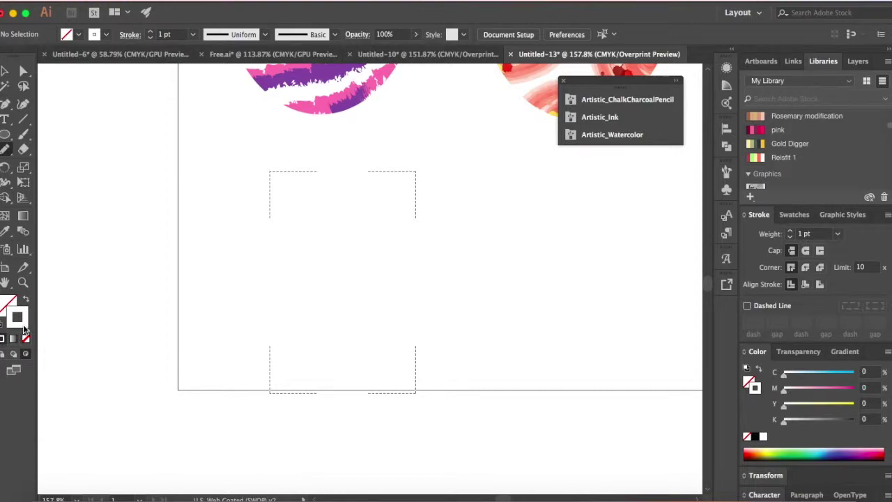
key("ctrl+z")
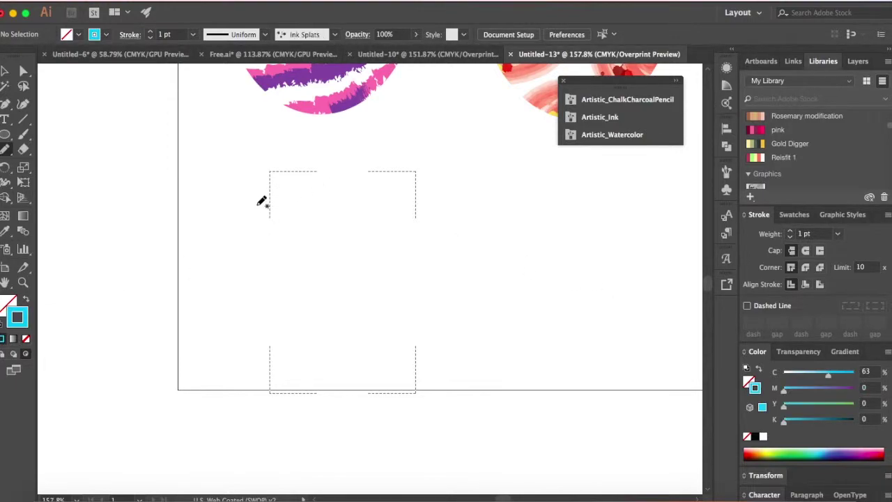
mouse_move(259, 200)
left_mouse_down()
mouse_move(301, 215)
mouse_move(376, 203)
mouse_move(407, 213)
mouse_move(423, 207)
mouse_move(423, 175)
mouse_move(399, 149)
mouse_move(261, 156)
mouse_move(260, 200)
left_mouse_up()
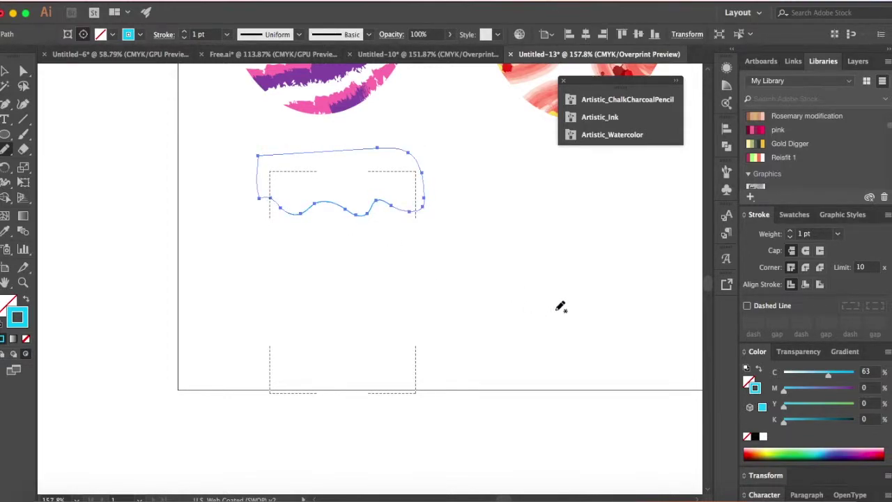
left_click(27, 301)
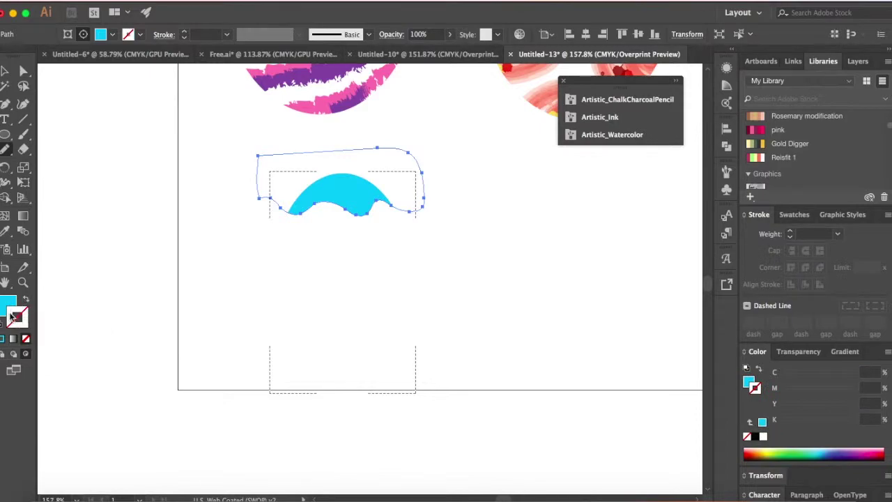
Add cyan-filled wavy bands across the middle and near the bottom, plus a small loop at the tip
mouse_move(269, 255)
left_mouse_down()
mouse_move(388, 249)
mouse_move(372, 291)
mouse_move(261, 257)
left_mouse_up()
left_click(10, 309)
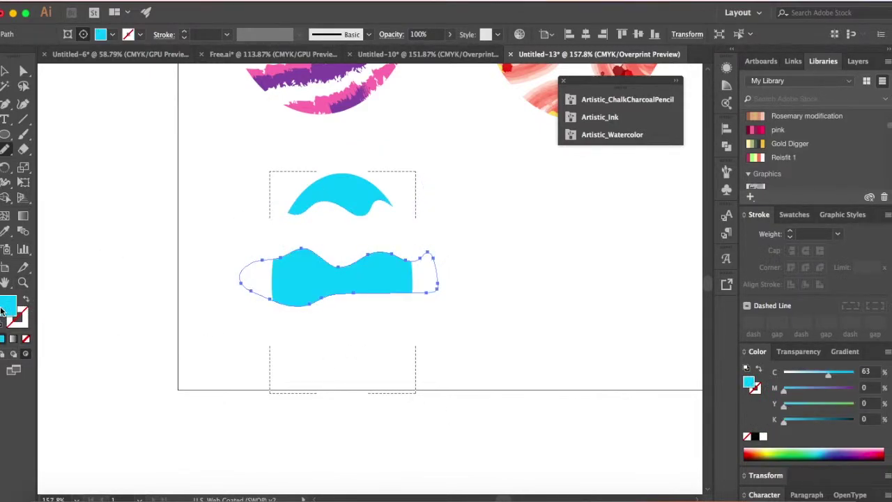
mouse_move(265, 339)
left_mouse_down()
mouse_move(308, 334)
mouse_move(413, 348)
mouse_move(396, 383)
mouse_move(291, 374)
mouse_move(267, 340)
left_mouse_up()
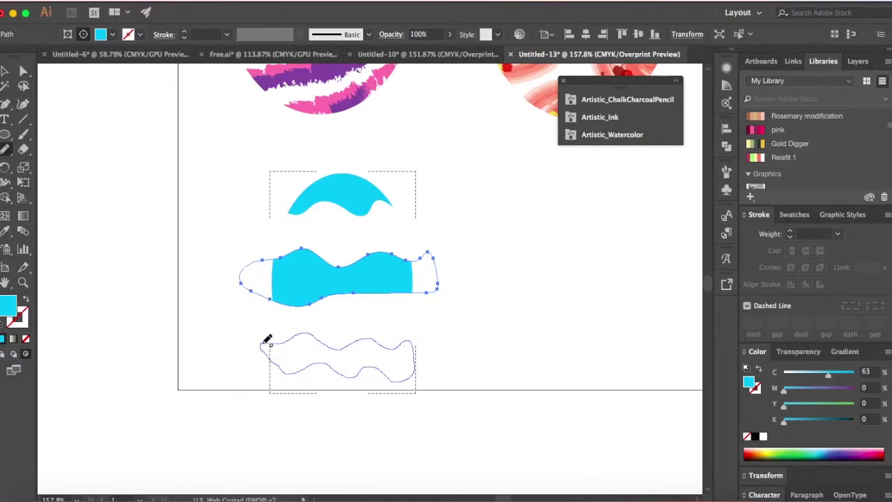
left_click(3, 339)
mouse_move(322, 387)
left_mouse_down()
mouse_move(343, 388)
mouse_move(310, 376)
mouse_move(320, 386)
left_mouse_up()
left_click(3, 340)
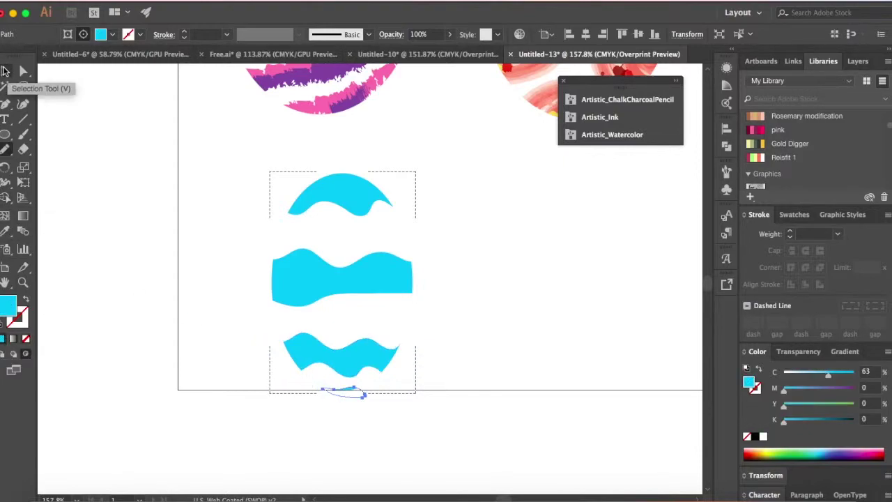
left_click(5, 71)
left_click(138, 192)
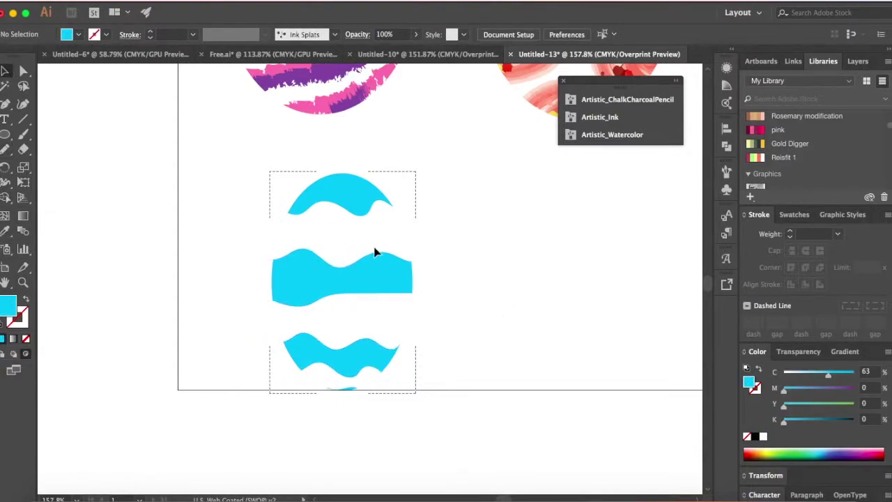
Draw a row of small pencil dots between the top two cyan waves and fill each pink
left_click(5, 151)
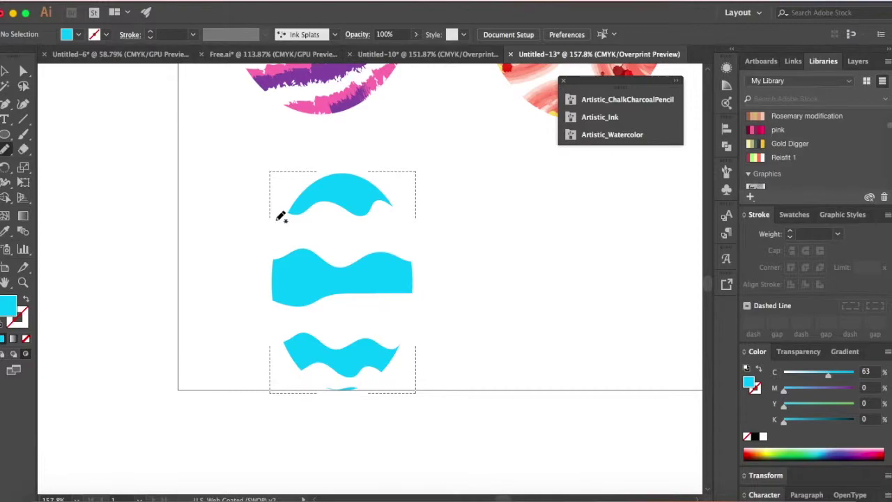
mouse_move(276, 220)
left_mouse_down()
mouse_move(288, 239)
mouse_move(275, 248)
mouse_move(264, 246)
mouse_move(280, 218)
left_mouse_up()
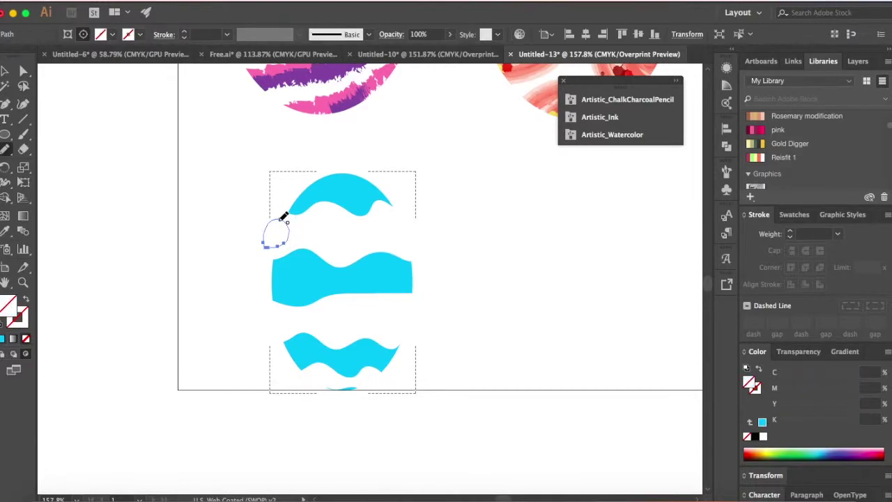
left_click(851, 450)
left_click(864, 452)
mouse_move(306, 236)
left_mouse_down()
mouse_move(319, 222)
mouse_move(305, 217)
mouse_move(362, 231)
mouse_move(356, 218)
mouse_move(380, 237)
mouse_move(394, 223)
mouse_move(426, 219)
mouse_move(414, 218)
left_mouse_up()
left_click(2, 340)
key("comma")
left_click(763, 423)
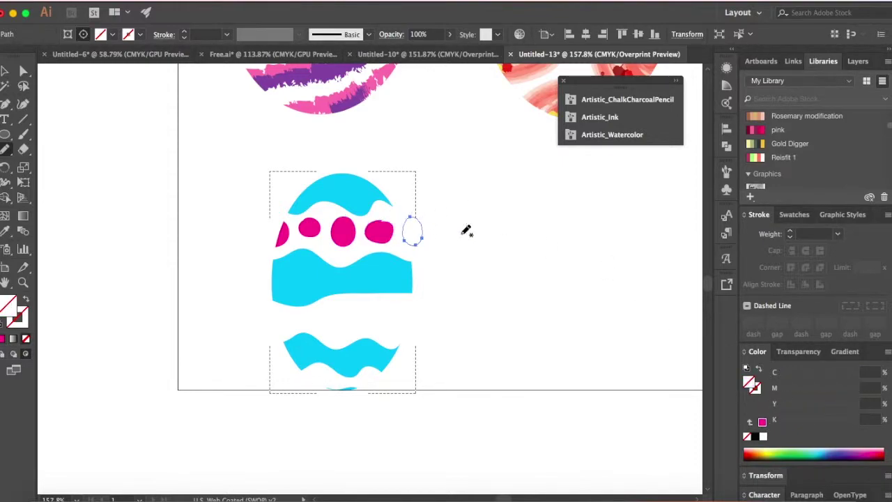
left_click(762, 422)
scroll(498, 349, "up", 2)
Draw pink stripes below the middle cyan wave and try sending them behind the bottom wave, then undo
mouse_move(309, 293)
left_mouse_down()
mouse_move(489, 279)
mouse_move(491, 286)
mouse_move(337, 303)
mouse_move(304, 296)
mouse_move(349, 313)
mouse_move(486, 304)
mouse_move(488, 318)
mouse_move(325, 315)
left_mouse_up()
left_click(762, 410)
left_click(763, 422)
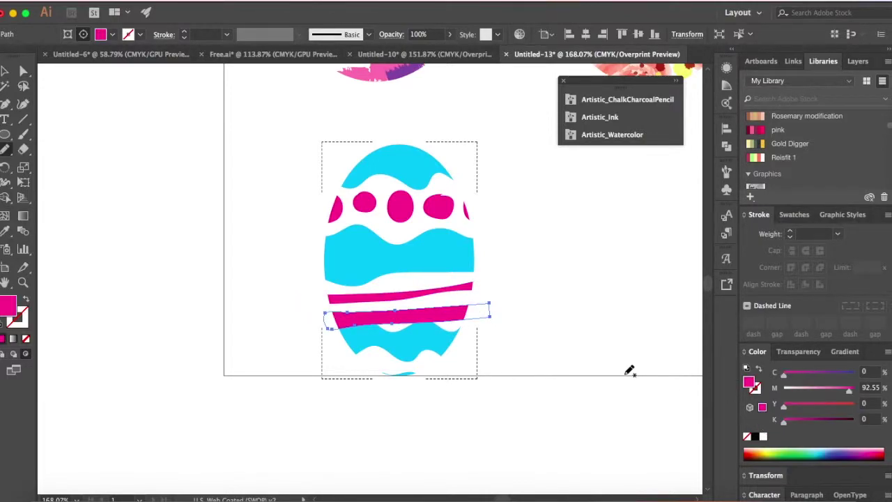
key("super+shift+bracketleft")
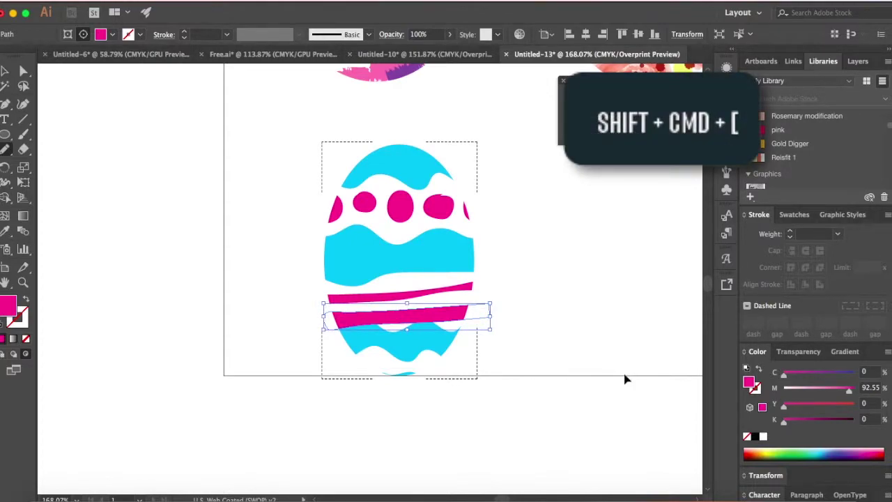
key("super+shift+bracketleft")
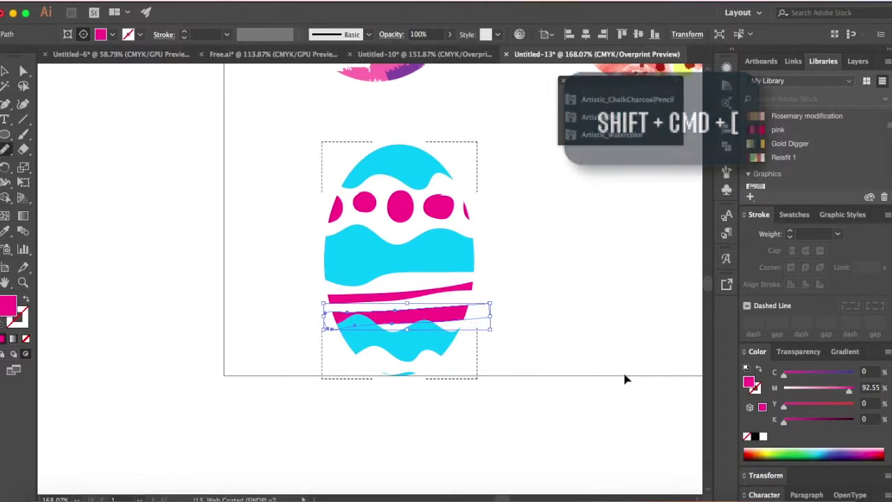
key("super+z")
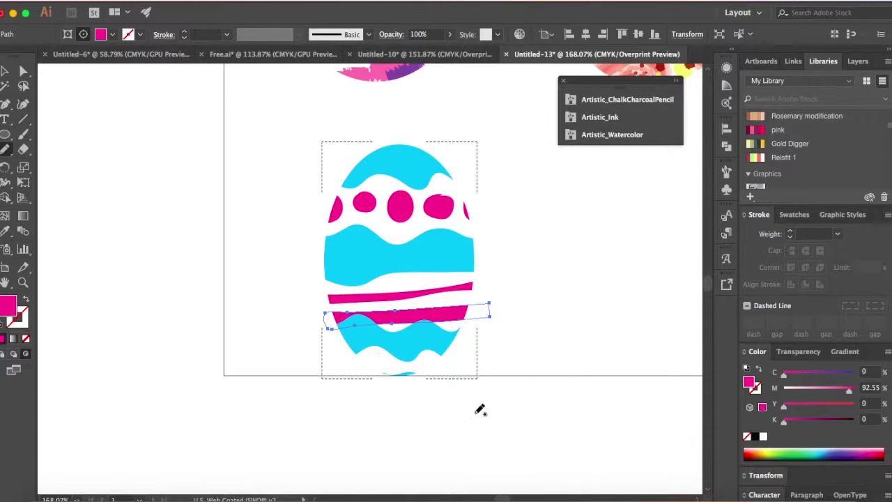
Fill a thin pencil shape across the egg's bottom tip with pink, deselect, and sketch a loop across the dots
mouse_move(360, 363)
left_mouse_down()
mouse_move(474, 365)
mouse_move(379, 378)
mouse_move(363, 360)
left_mouse_up()
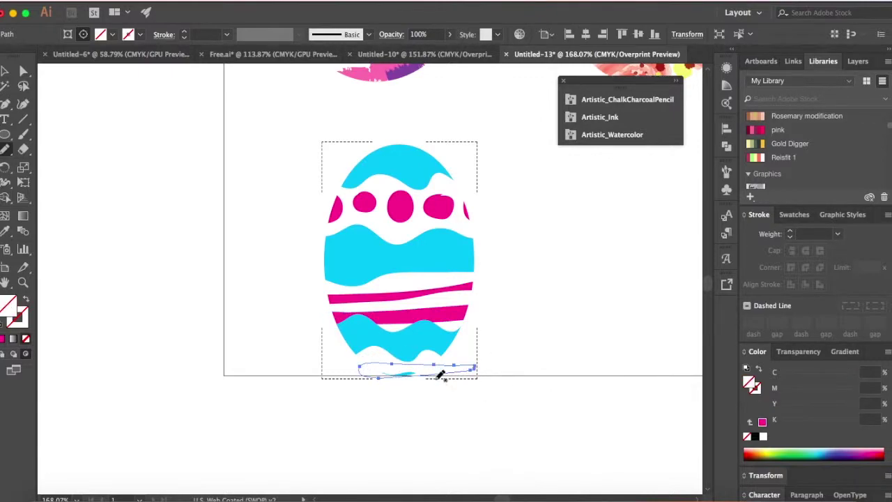
left_click(762, 422)
key("v")
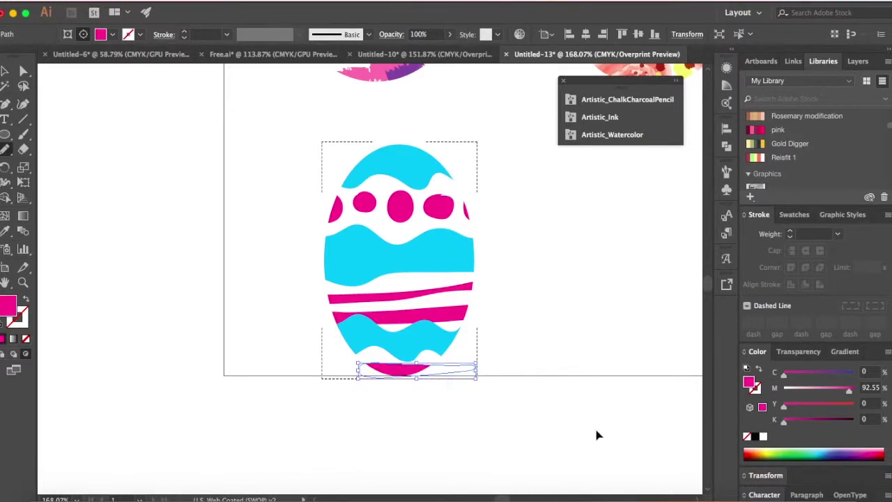
key("n")
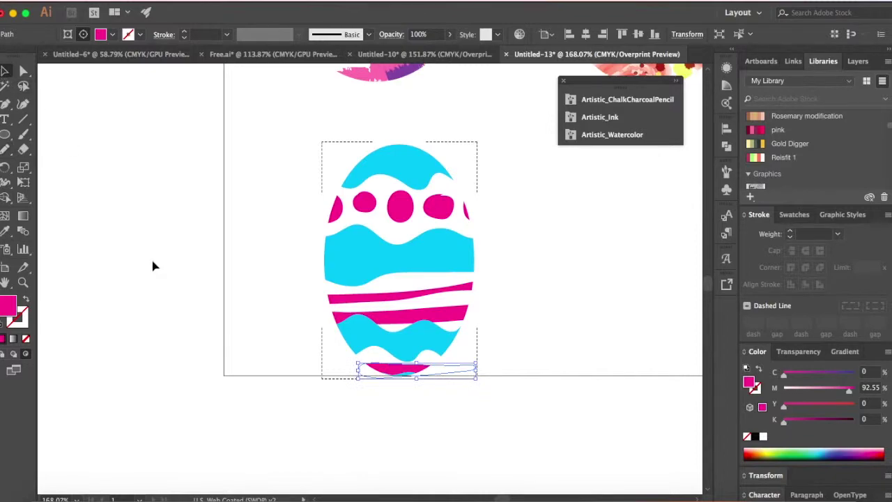
key("ctrl+shift+a")
scroll(195, 258, "up", 3)
scroll(195, 258, "right", 3)
mouse_move(237, 251)
left_mouse_down()
mouse_move(396, 266)
mouse_move(209, 253)
left_mouse_up()
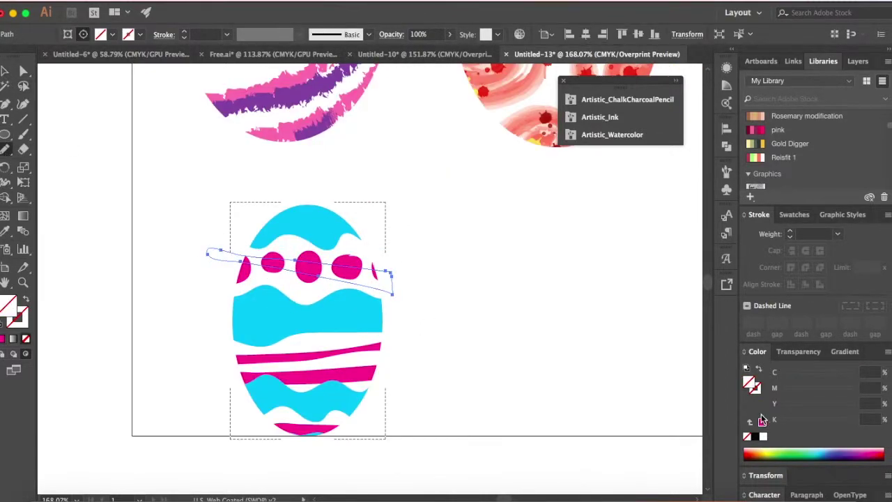
Fill the loop through the dot row and a new streak across the lower pink stripes with yellow-green
left_click(770, 454)
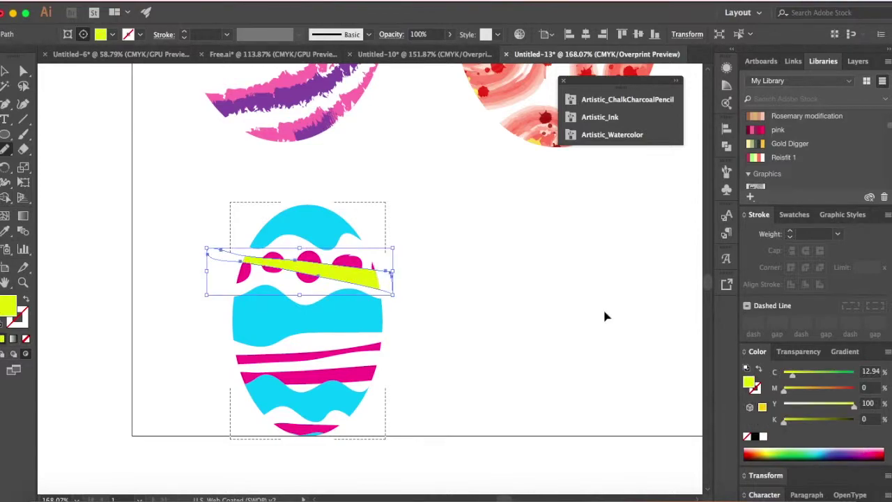
mouse_move(224, 371)
left_mouse_down()
mouse_move(390, 331)
mouse_move(396, 344)
mouse_move(217, 390)
left_mouse_up()
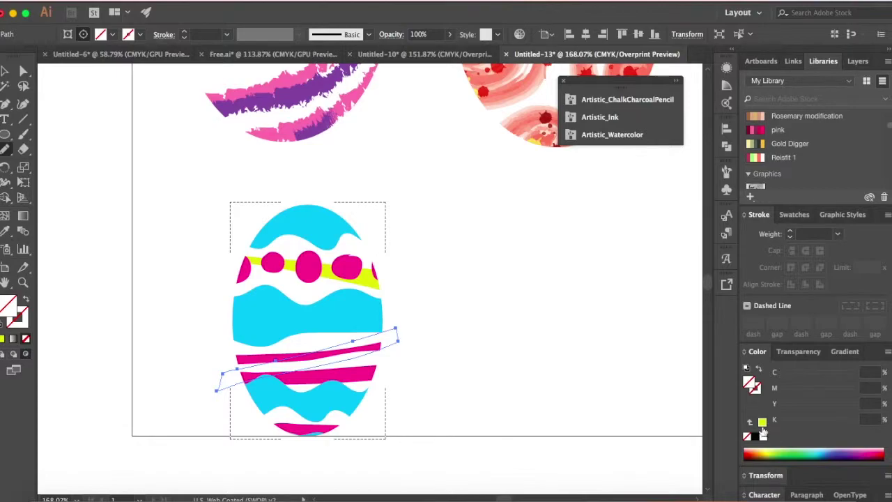
left_click(762, 424)
left_click(5, 70)
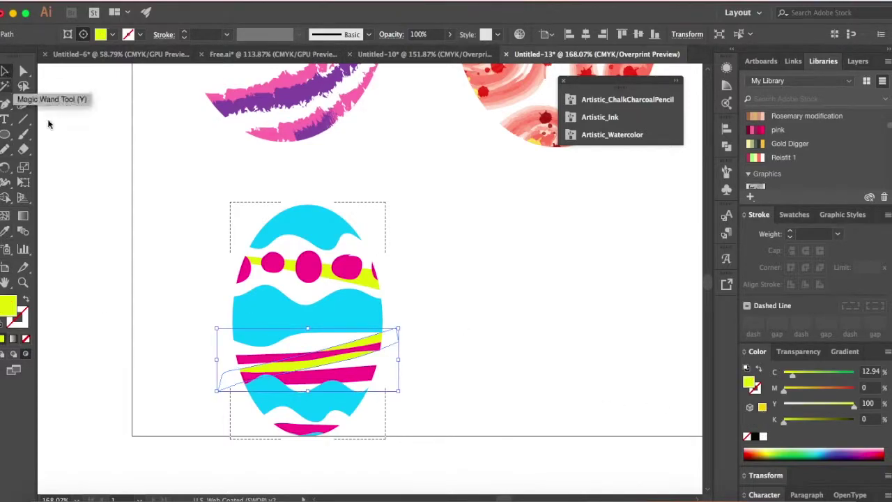
key("super+shift+a")
scroll(85, 258, "down", 2)
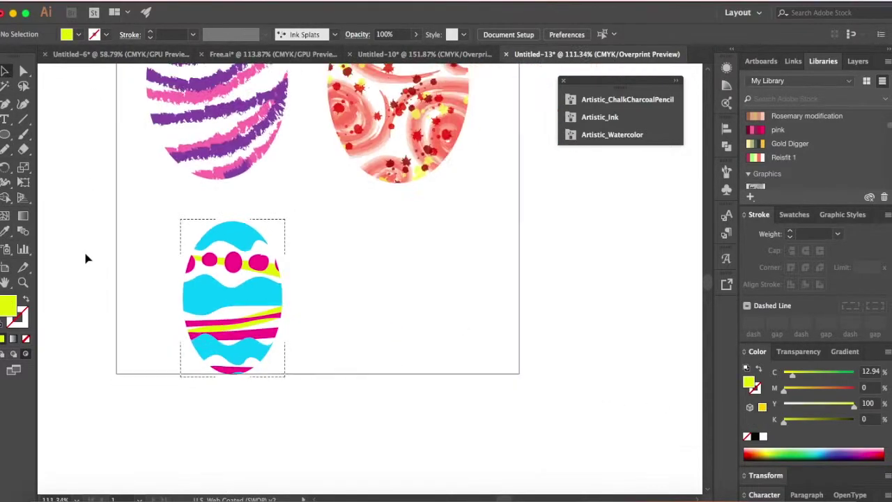
Return to Draw Normal, scale up the striped egg, and move it to the right of the watercolour egg
left_click(4, 354)
scroll(412, 325, "down", 3)
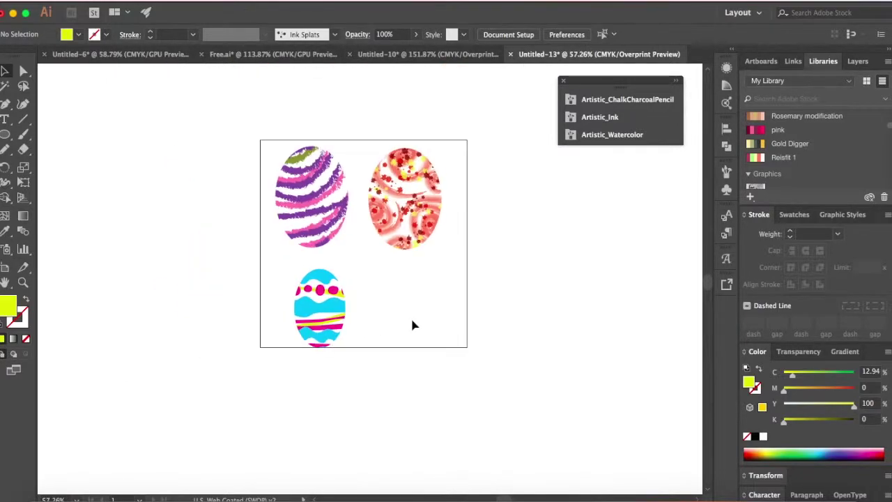
left_click(339, 286)
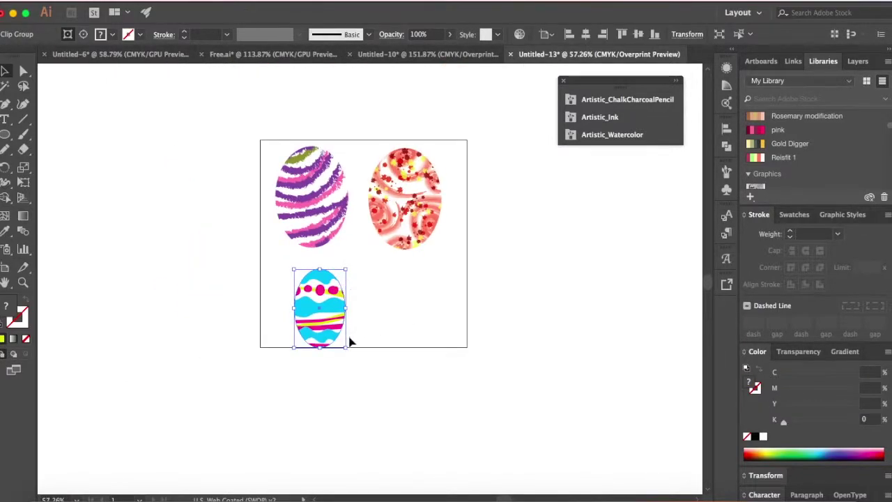
left_click_drag(351, 343, 491, 416)
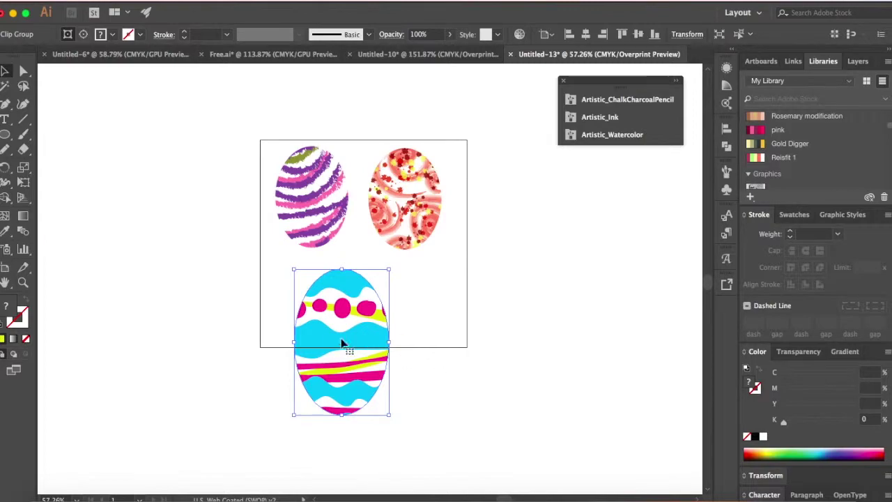
left_click_drag(339, 343, 513, 216)
left_click(566, 343)
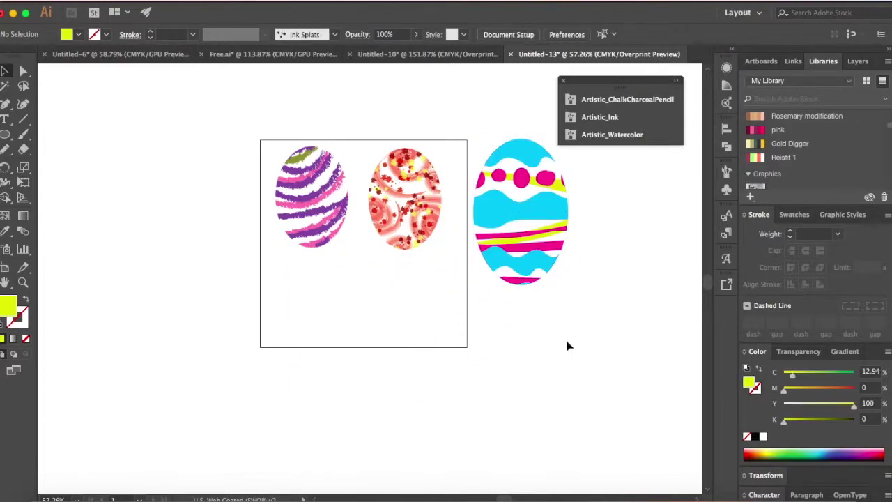
scroll(568, 340, "up", 3)
scroll(568, 339, "right", 3)
scroll(568, 339, "up", 3)
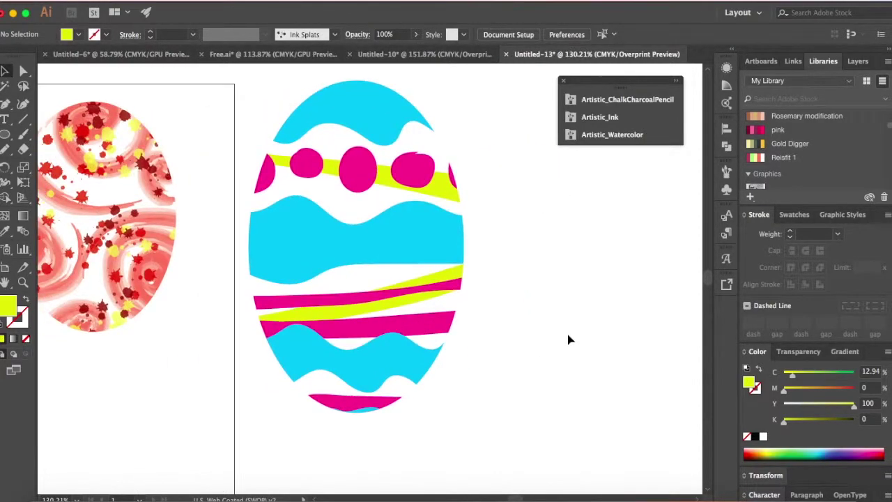
left_click(427, 304)
scroll(427, 305, "up", 2)
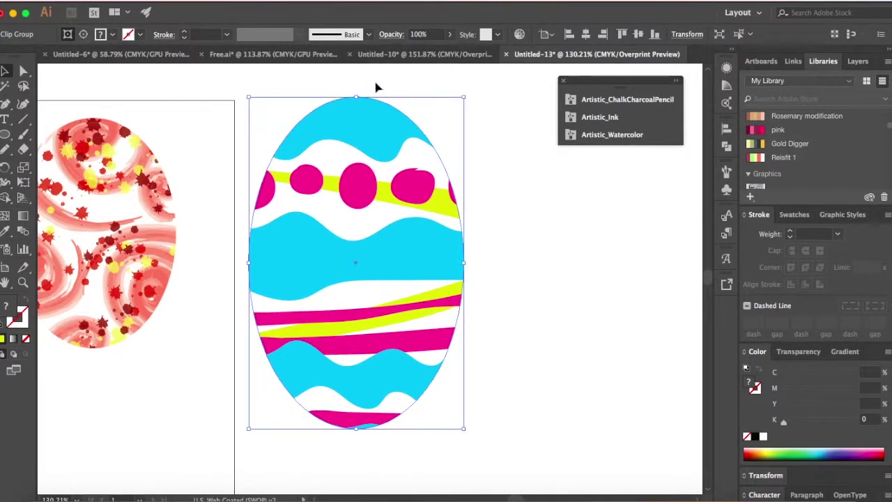
With Direct Selection, pull the top anchor's left and right handles inward to sharpen the top tip
left_click(23, 73)
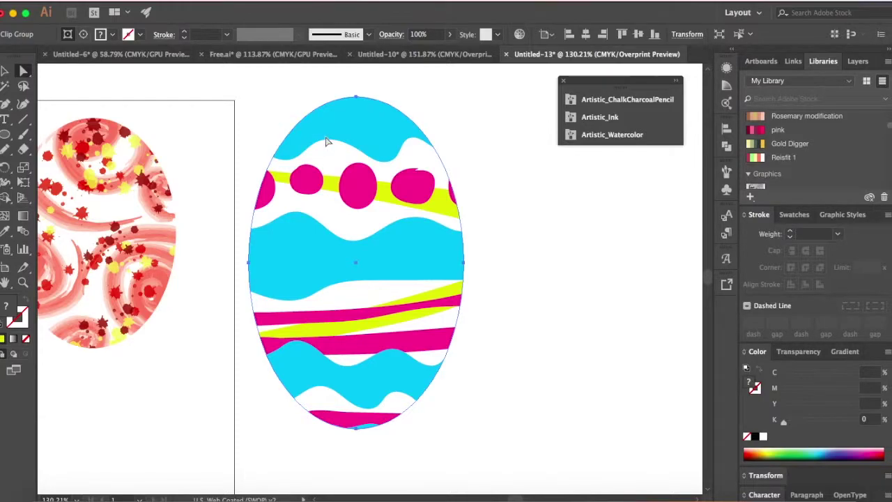
scroll(327, 141, "up", 3)
left_click(363, 141)
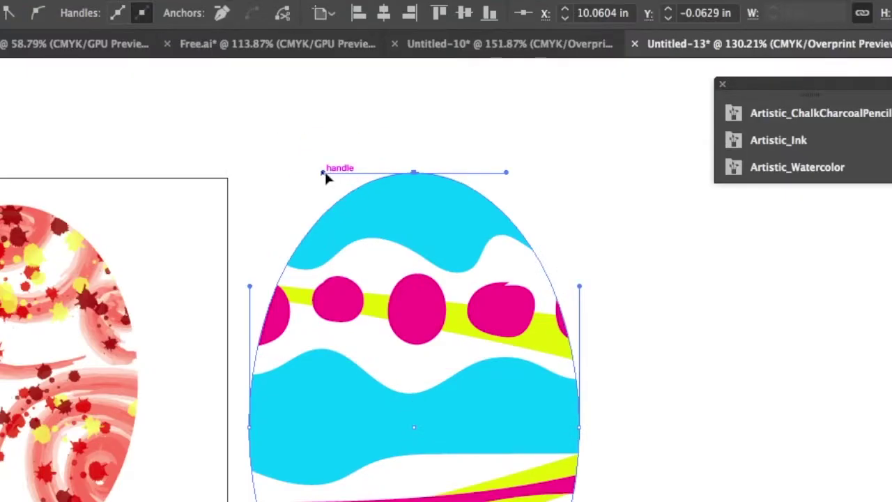
left_click_drag(304, 139, 317, 139)
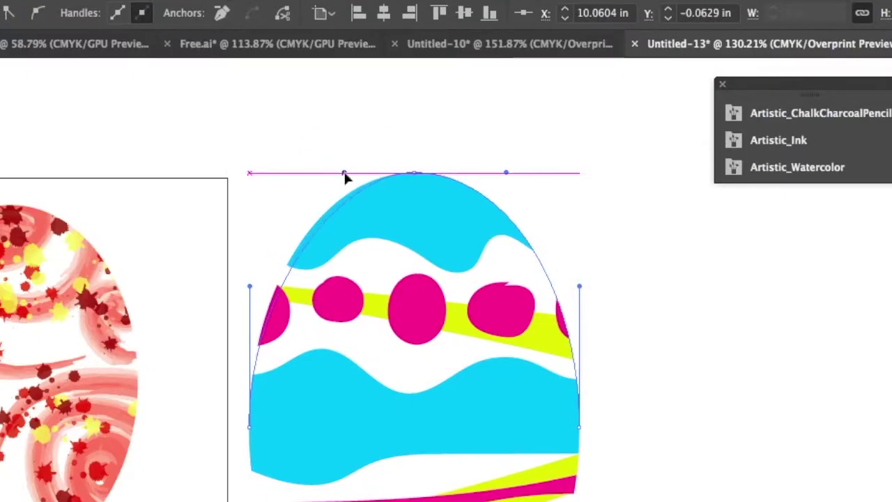
left_click_drag(344, 176, 408, 172)
left_click_drag(508, 175, 430, 177)
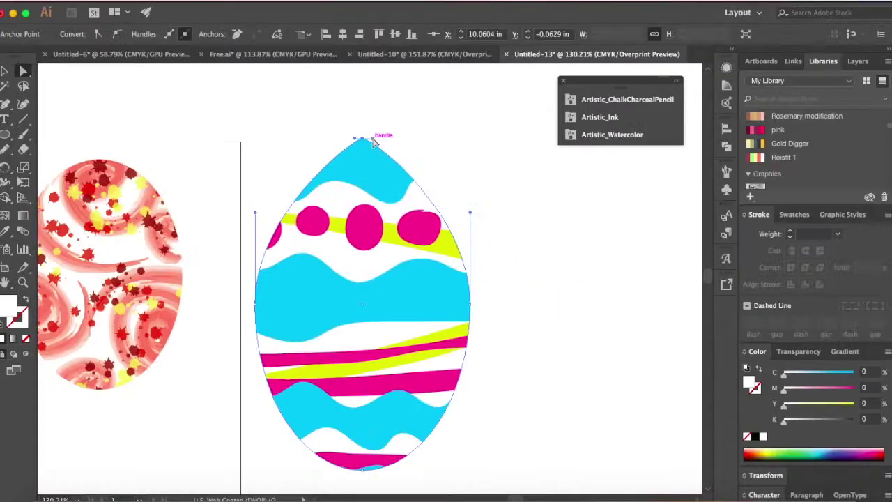
scroll(518, 374, "down", 5)
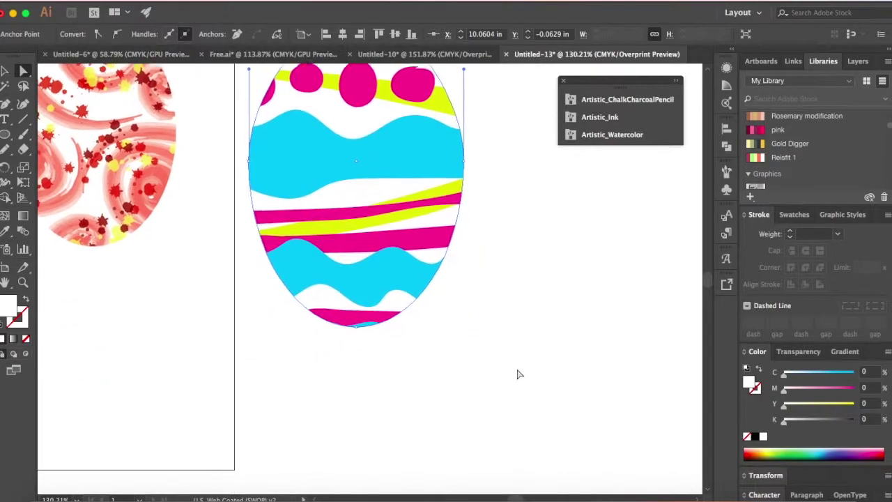
Pull the bottom anchor's curve handles inward to taper the egg's lower tip
left_click(356, 326)
mouse_move(315, 328)
left_mouse_down()
mouse_move(346, 332)
mouse_move(434, 313)
mouse_move(392, 330)
mouse_move(292, 329)
mouse_move(326, 322)
left_mouse_up()
scroll(442, 372, "down", 3)
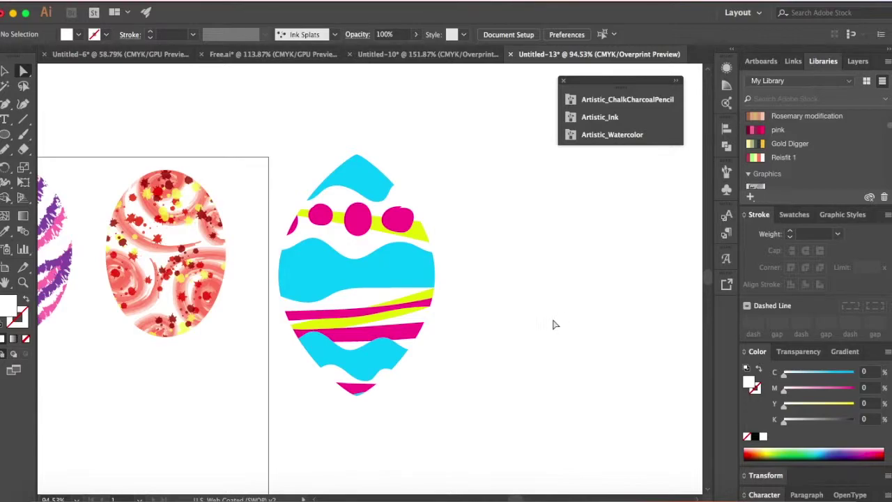
scroll(530, 299, "down", 2)
left_click_drag(486, 231, 355, 388)
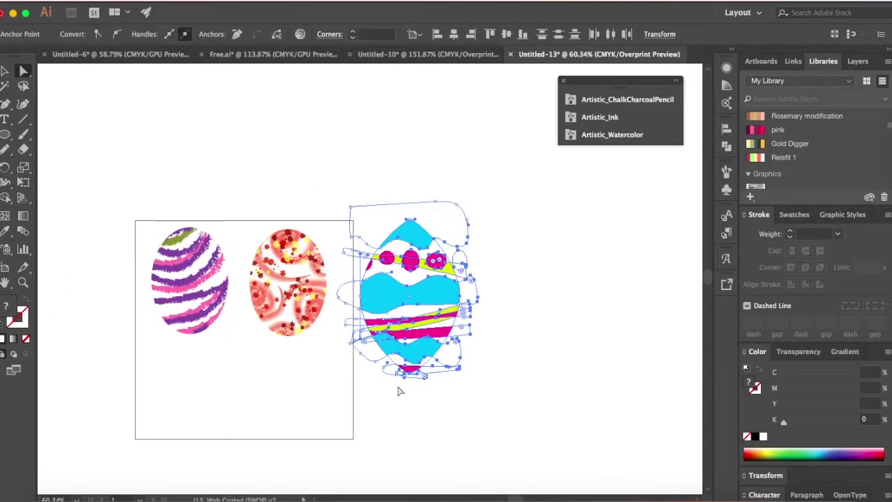
scroll(509, 369, "down", 1)
left_click(510, 368)
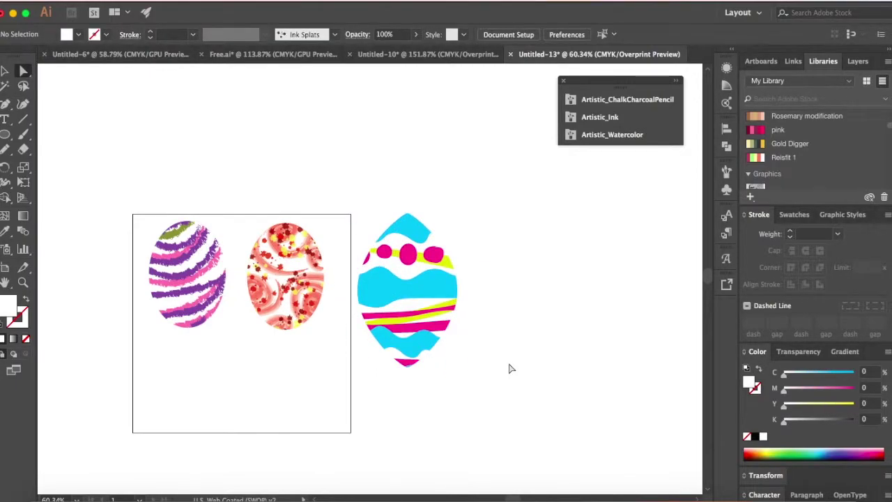
scroll(509, 368, "up", 5)
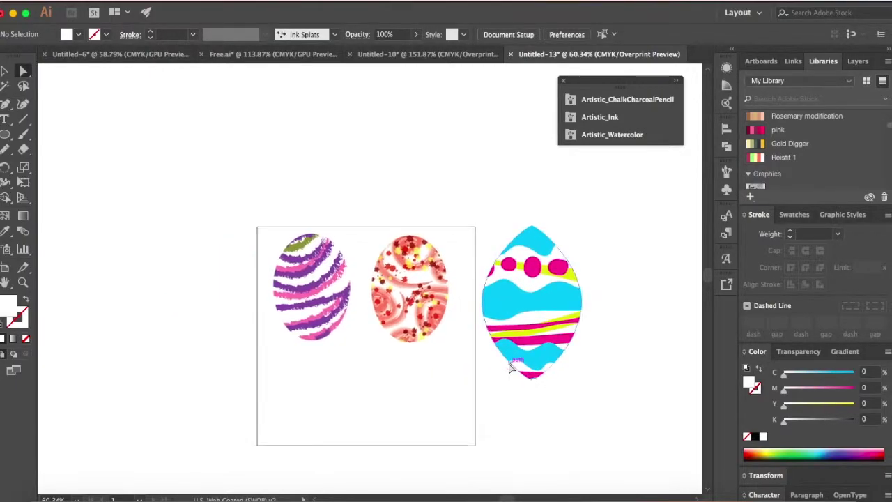
scroll(499, 371, "down", 2)
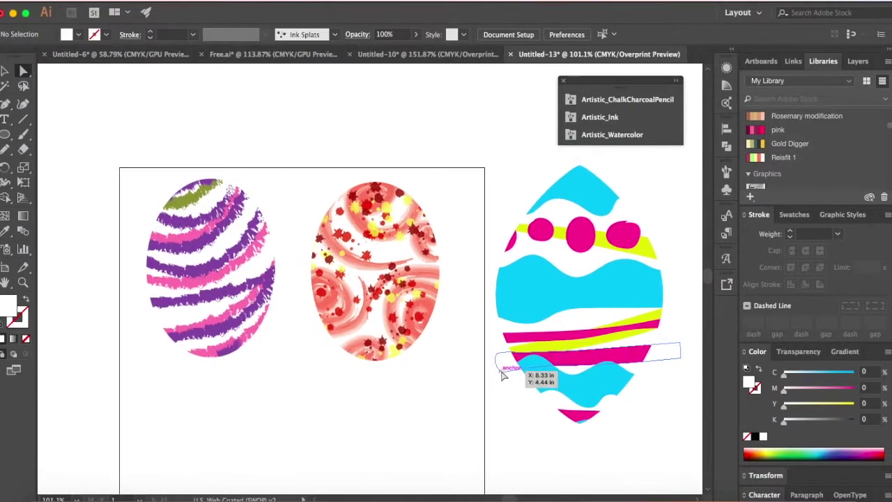
scroll(515, 369, "right", 3)
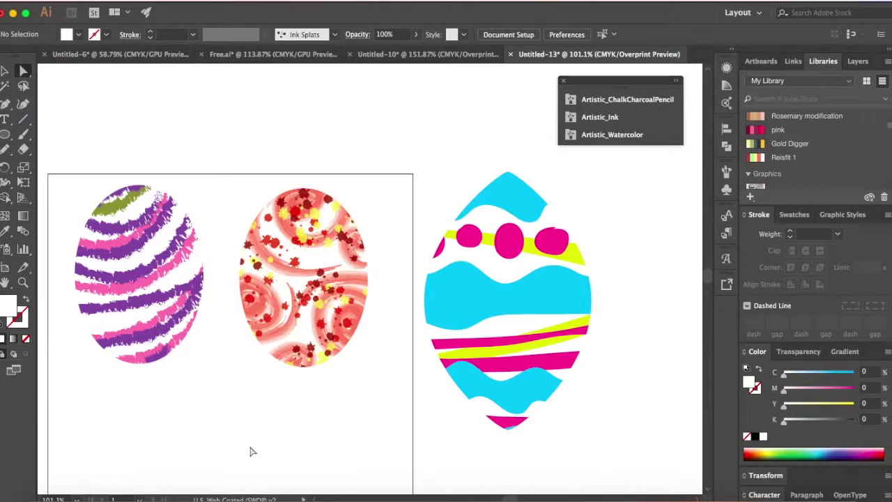
scroll(252, 452, "left", 1)
scroll(252, 452, "down", 1)
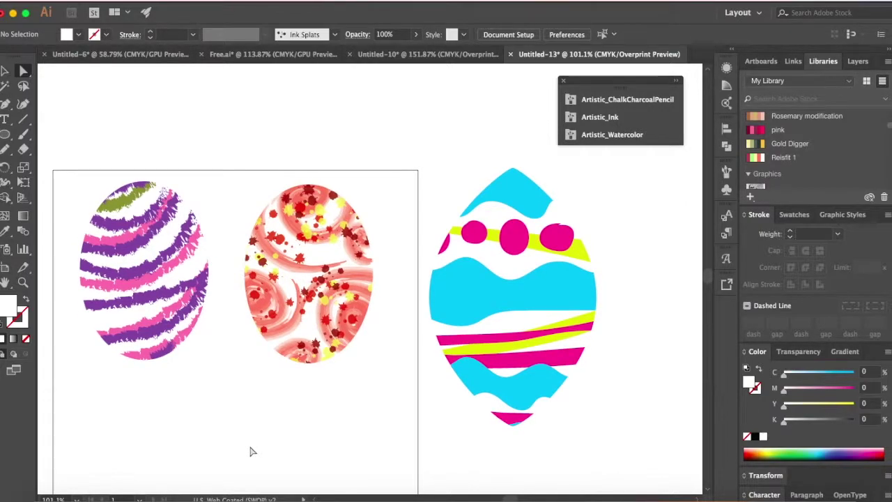